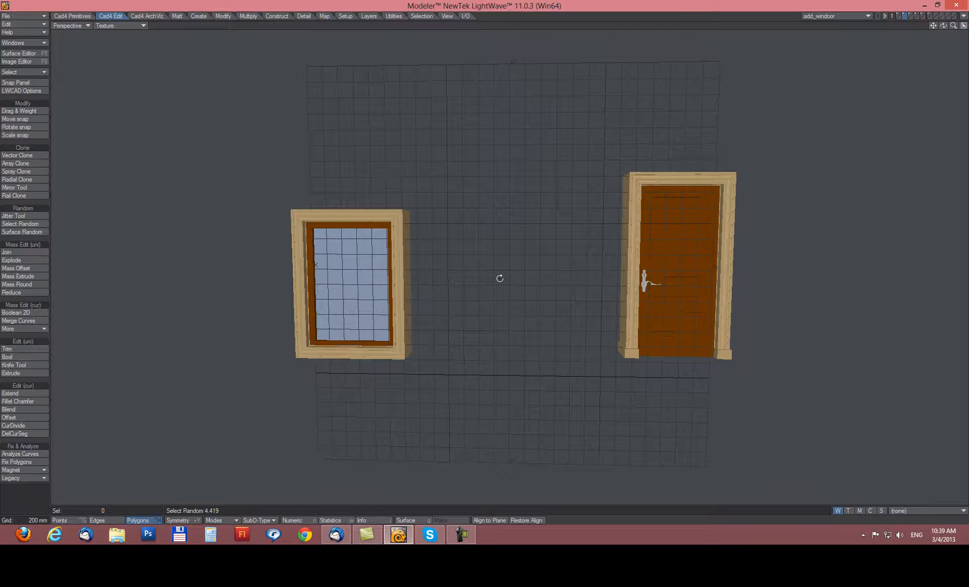
Orbit the Perspective view around the window and door in the wall.
{"action": "left_click_drag", "start_coordinate": [417, 317], "coordinate": [481, 296], "text": "alt"}
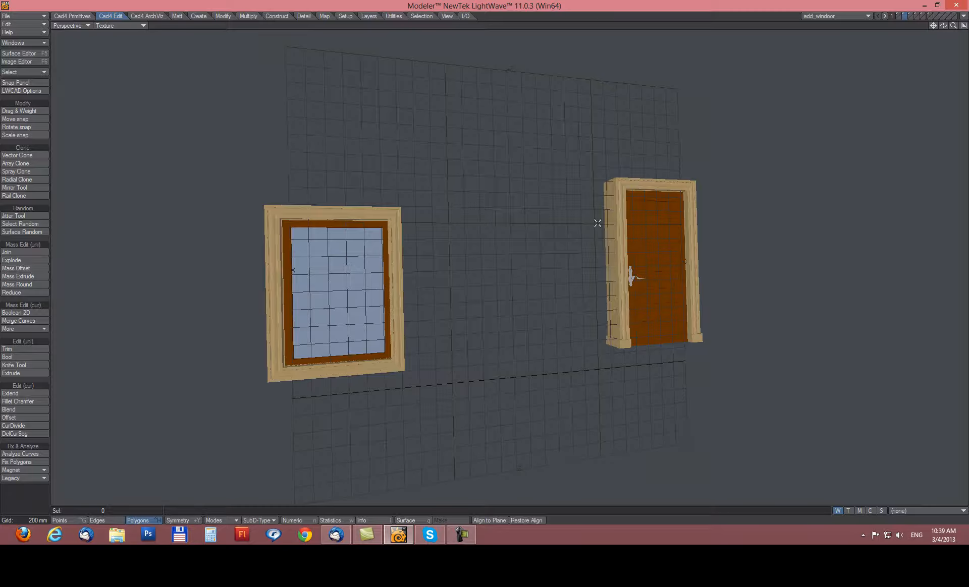
{"action": "left_click_drag", "start_coordinate": [642, 286], "coordinate": [571, 285], "text": "alt"}
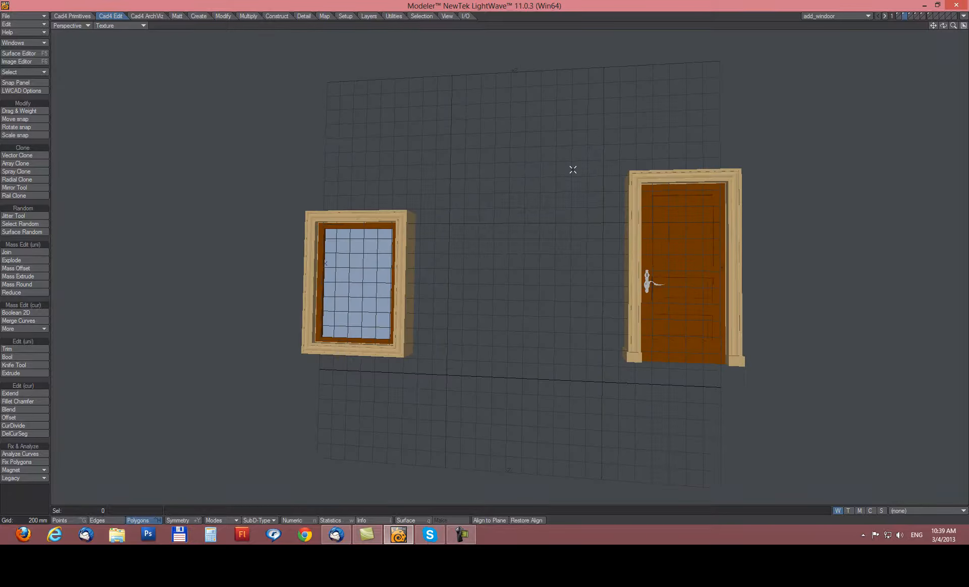
Switch to layer 1 and fit the view onto the separated window and door frames.
{"action": "key", "text": "1"}
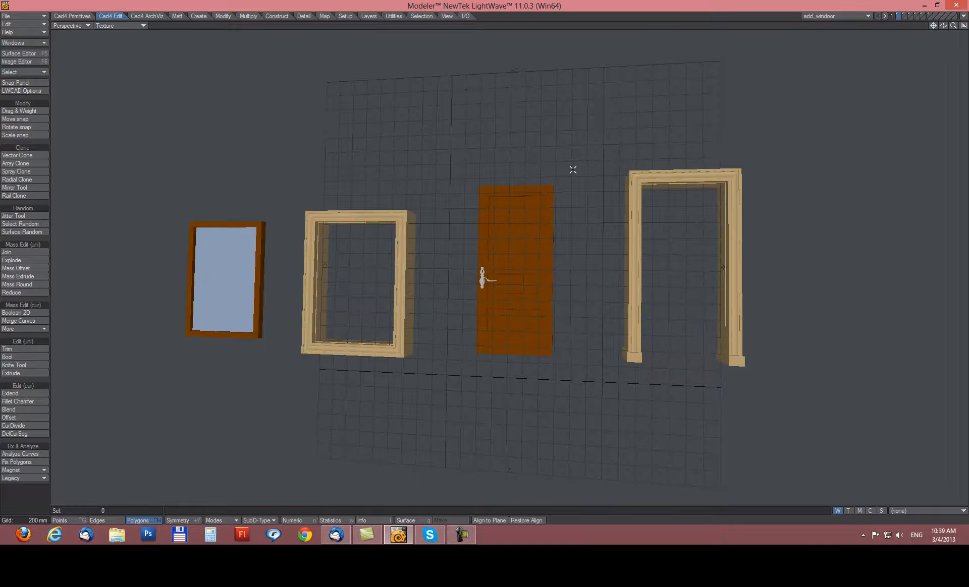
{"action": "key", "text": "a"}
{"action": "left_click_drag", "start_coordinate": [463, 296], "coordinate": [552, 287], "text": "alt"}
{"action": "left_click_drag", "start_coordinate": [603, 319], "coordinate": [585, 323], "text": "alt+shift"}
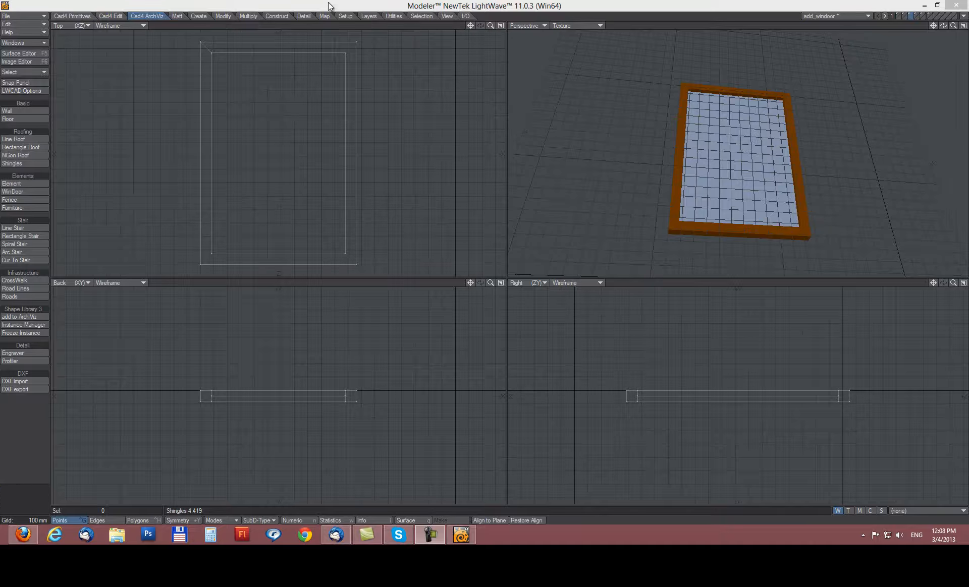
Start add to ArchViz with the Numeric panel, keeping library type Window and shape type Front Wall.
{"action": "left_click", "coordinate": [20, 316]}
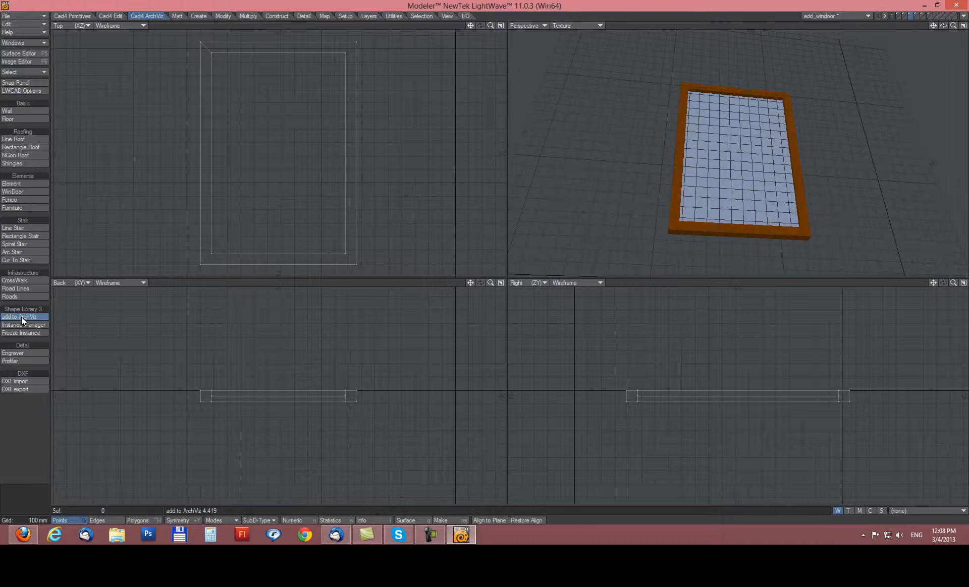
{"action": "key", "text": "n"}
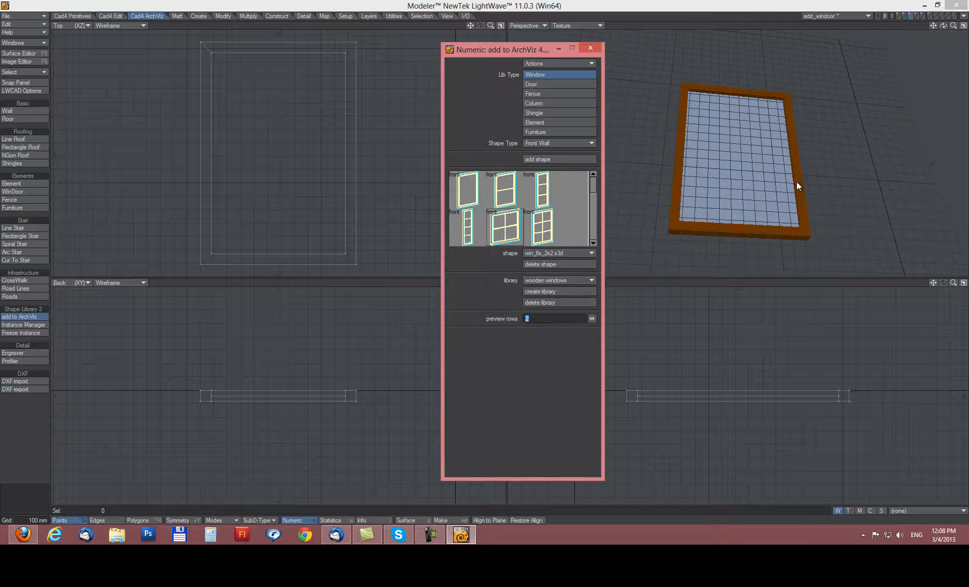
{"action": "left_click", "coordinate": [560, 74]}
{"action": "left_click", "coordinate": [531, 143]}
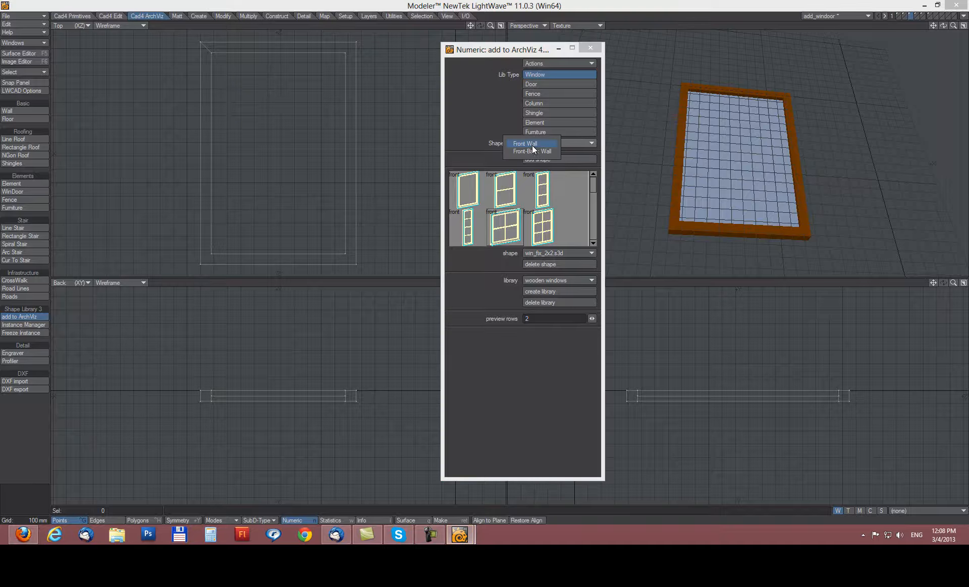
{"action": "left_click", "coordinate": [535, 144]}
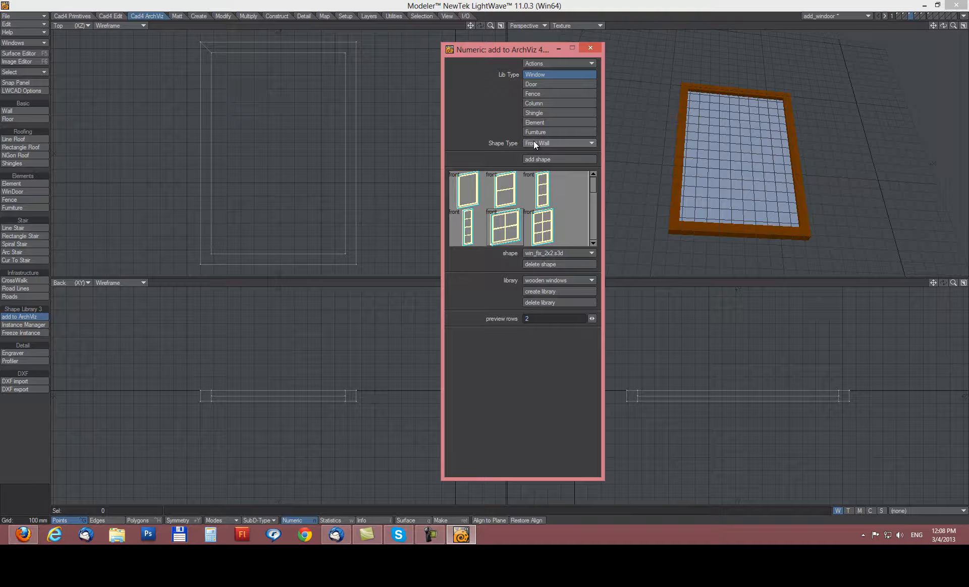
Move the Numeric panel aside and activate the tool on the window outline, framing it.
{"action": "left_click_drag", "start_coordinate": [481, 49], "coordinate": [557, 41]}
{"action": "left_click", "coordinate": [295, 119]}
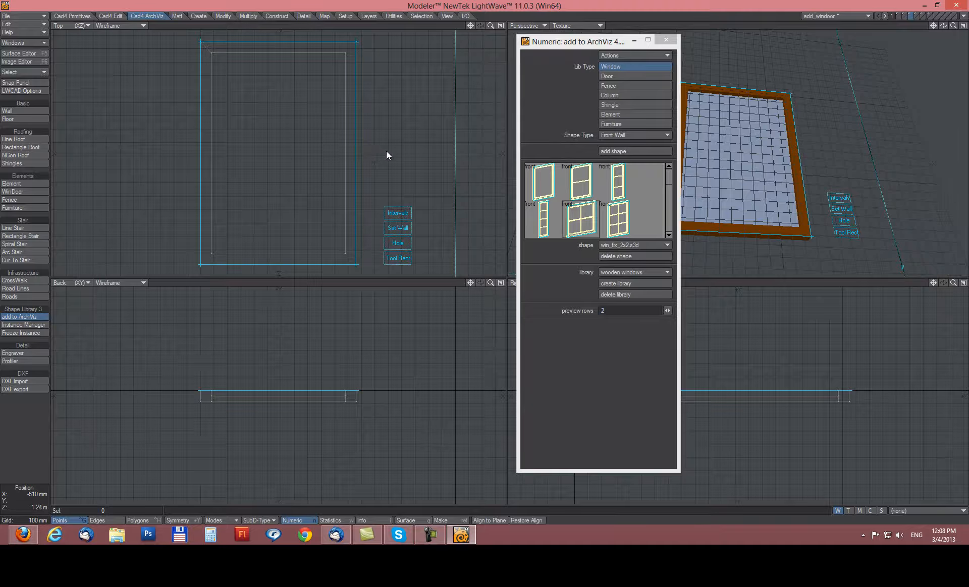
{"action": "scroll", "coordinate": [386, 150], "scroll_direction": "down", "scroll_amount": 1}
{"action": "mouse_move", "coordinate": [385, 143]}
{"action": "left_mouse_down", "text": "ctrl+alt"}
{"action": "mouse_move", "coordinate": [392, 149]}
{"action": "mouse_move", "coordinate": [375, 144]}
{"action": "left_mouse_up", "text": "ctrl+alt"}
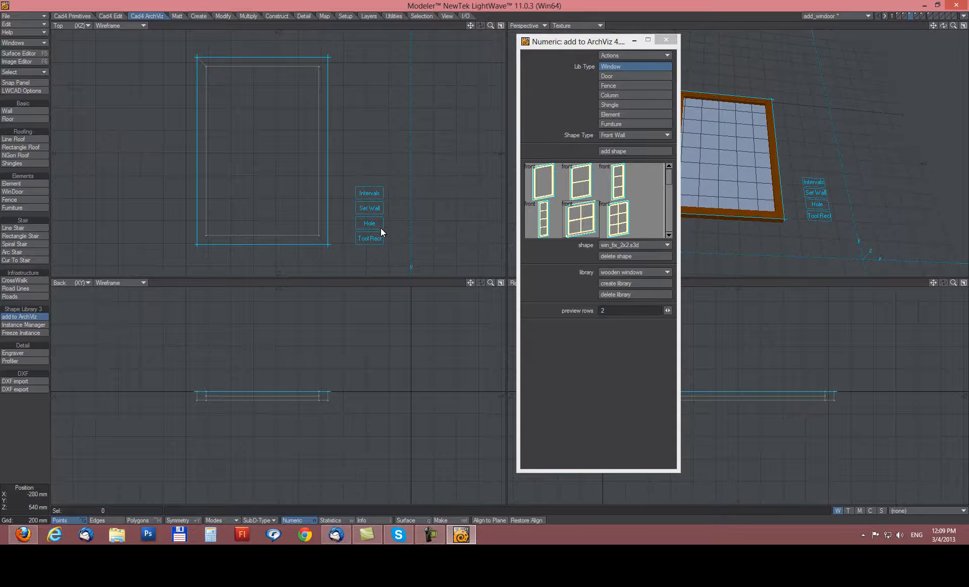
Place Y-constrained interval markers along the outline's bottom edge.
{"action": "left_click", "coordinate": [368, 193]}
{"action": "left_click", "coordinate": [330, 201]}
{"action": "left_click", "coordinate": [407, 193]}
{"action": "left_click", "coordinate": [266, 245]}
Step through the Set Wall and Hole options for the window.
{"action": "left_click", "coordinate": [367, 213]}
{"action": "left_click", "coordinate": [370, 225]}
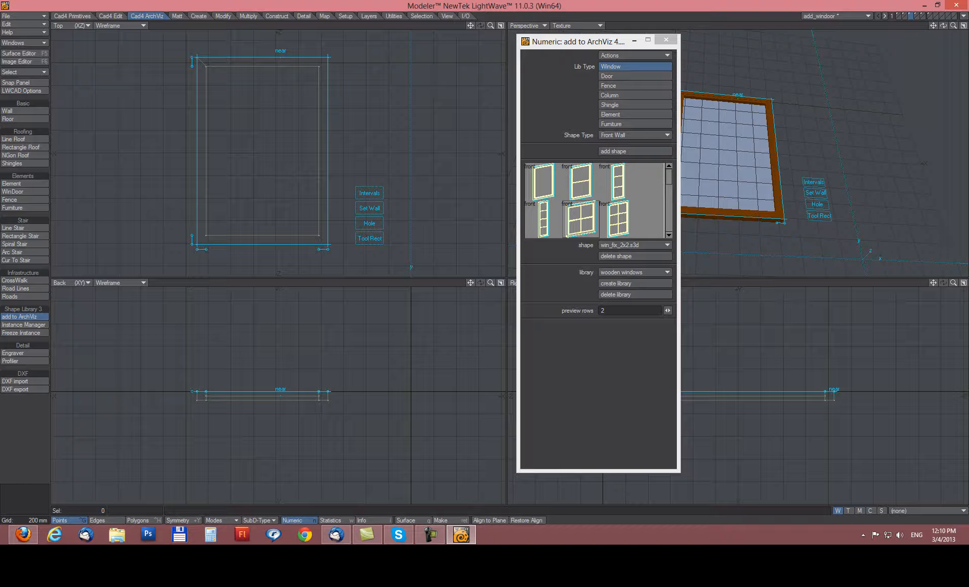
Dismiss the missing-name error from adding a shape, then begin naming a new library.
{"action": "left_click", "coordinate": [610, 150]}
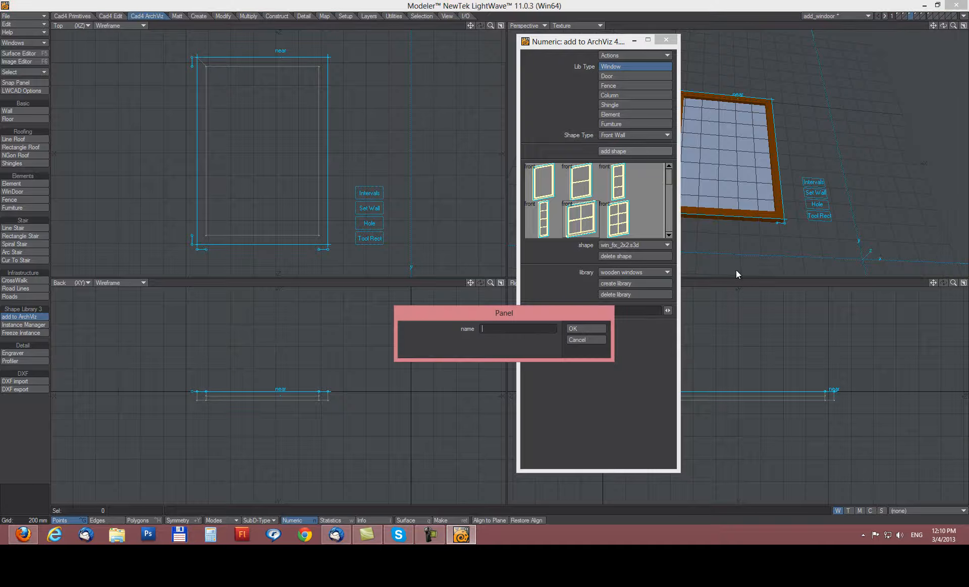
{"action": "left_click_drag", "start_coordinate": [456, 315], "coordinate": [450, 315]}
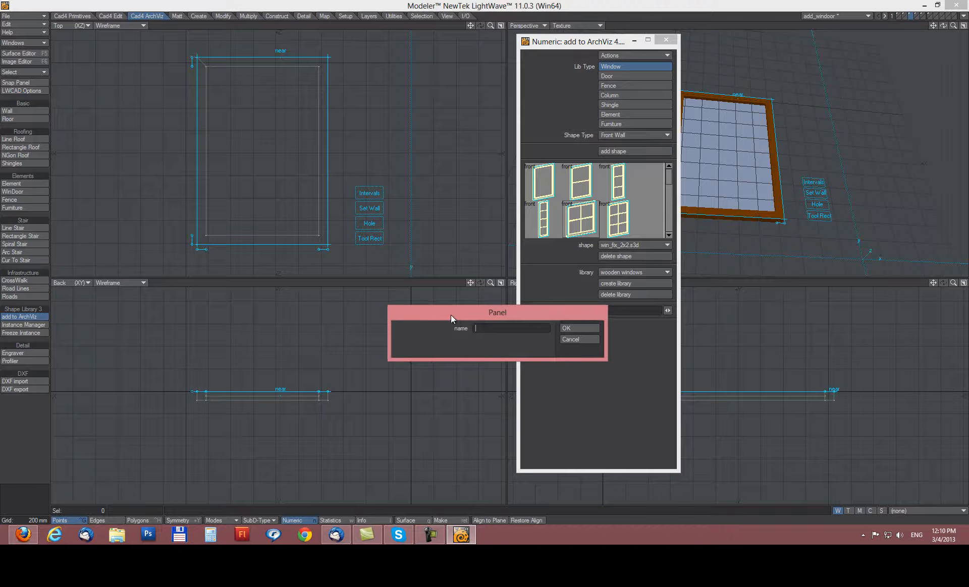
{"action": "left_click", "coordinate": [575, 340]}
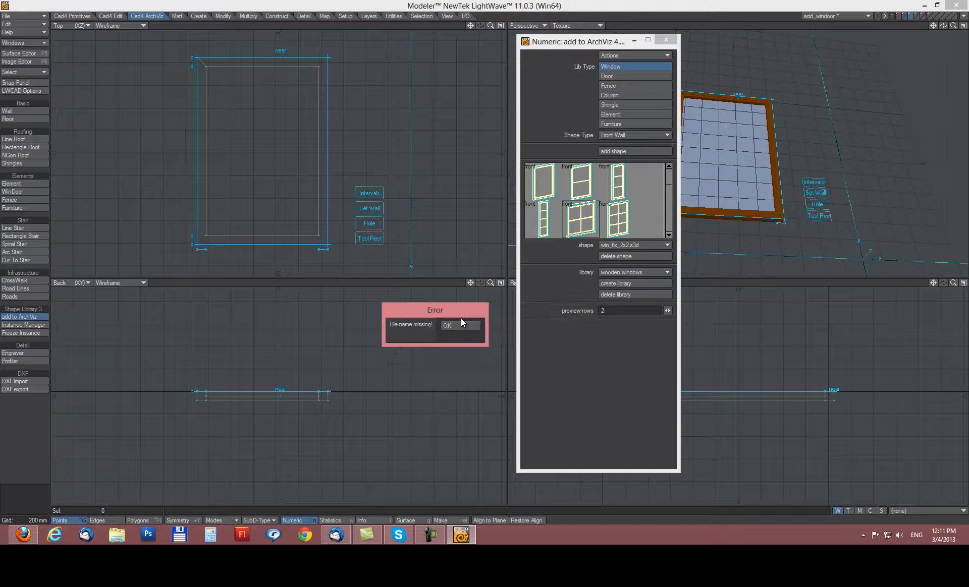
{"action": "left_click", "coordinate": [450, 326]}
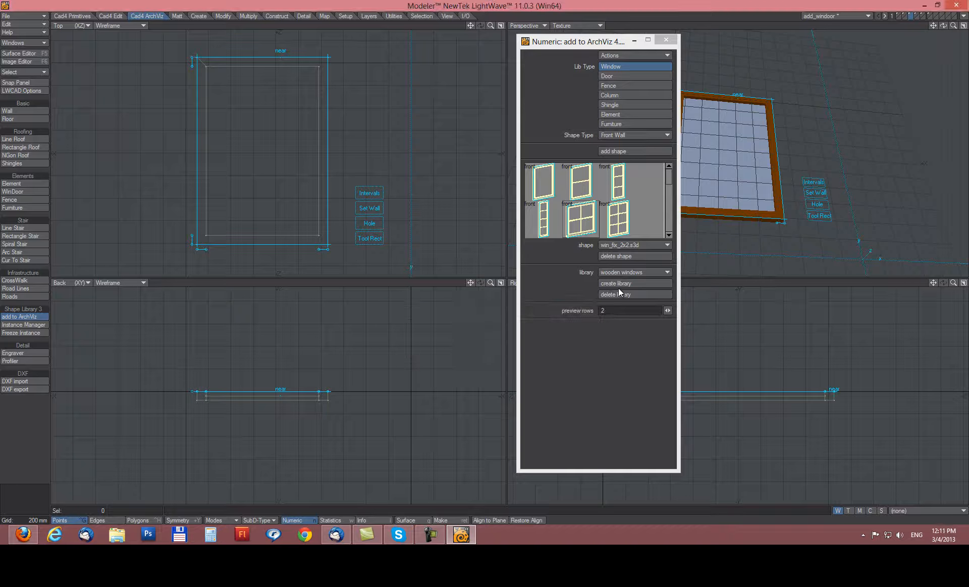
{"action": "left_click", "coordinate": [616, 285]}
{"action": "left_click", "coordinate": [476, 327]}
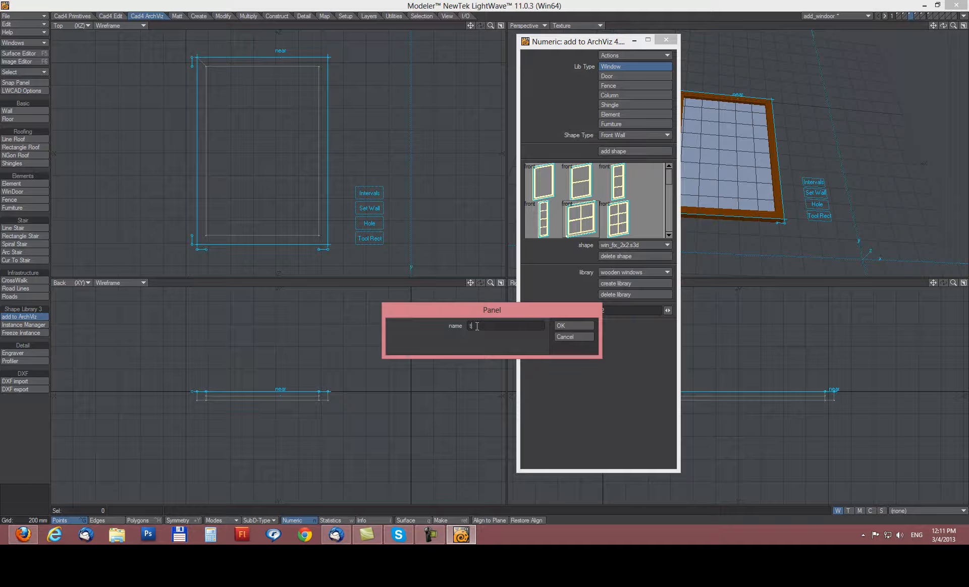
Create the library 'test' and select it in the library list.
{"action": "type", "text": "test"}
{"action": "left_click", "coordinate": [569, 327]}
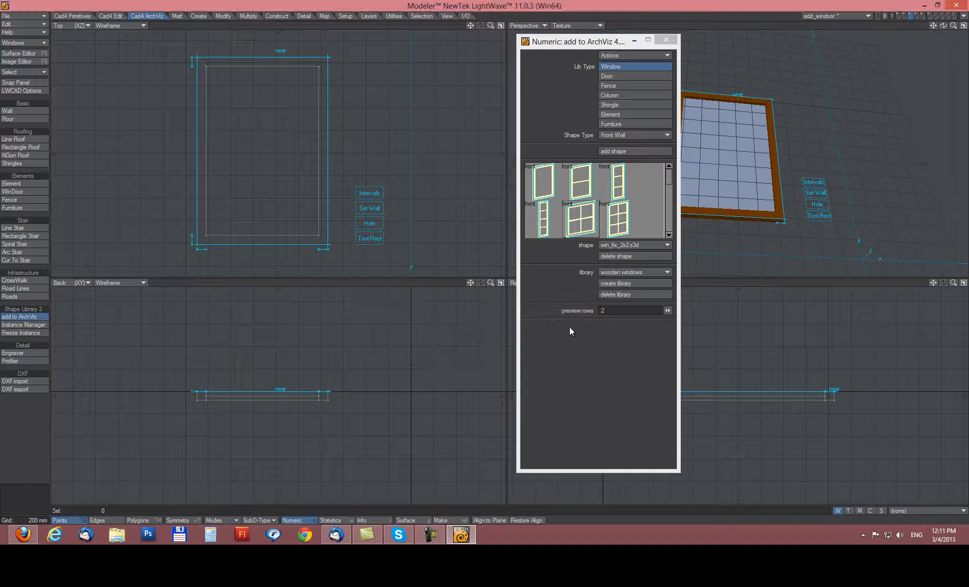
{"action": "left_click", "coordinate": [615, 272]}
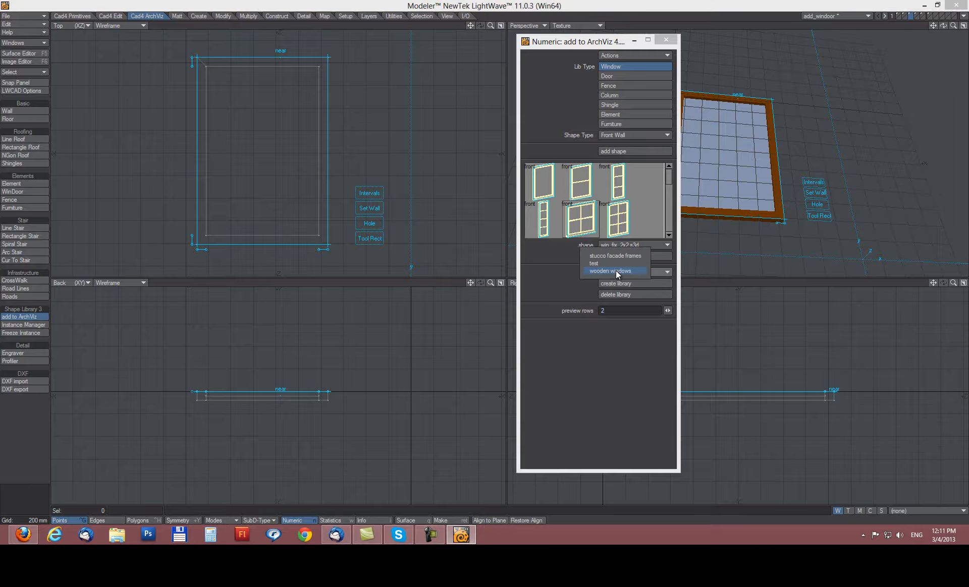
{"action": "left_click", "coordinate": [613, 265]}
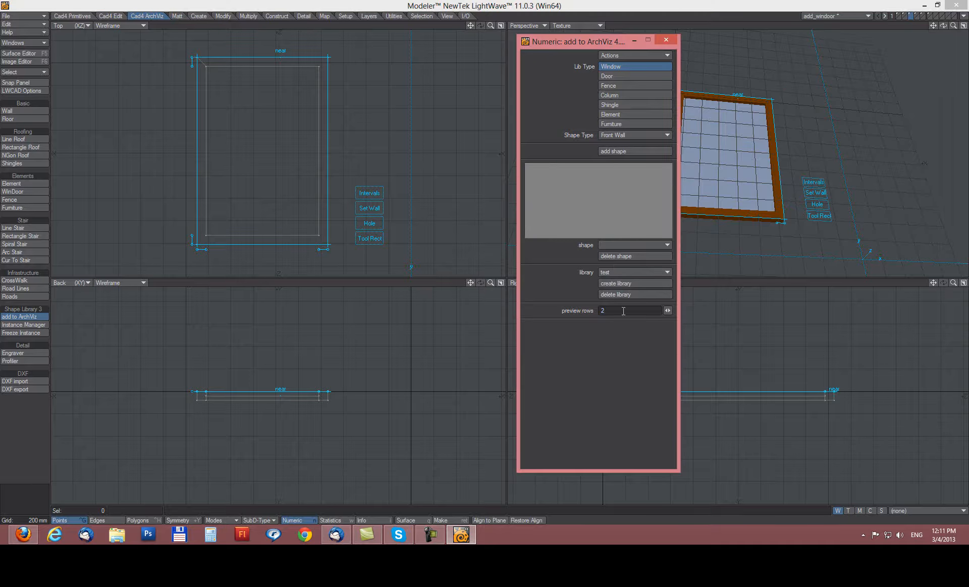
Add the window to the test library as shape 'sindow_test'.
{"action": "left_click", "coordinate": [611, 152]}
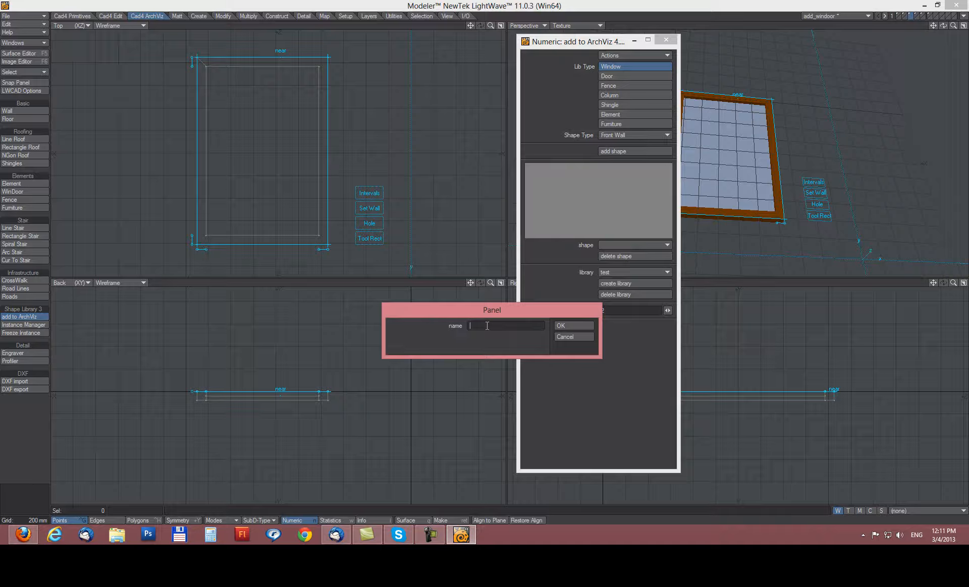
{"action": "type", "text": "sindow_test"}
{"action": "left_click", "coordinate": [561, 326]}
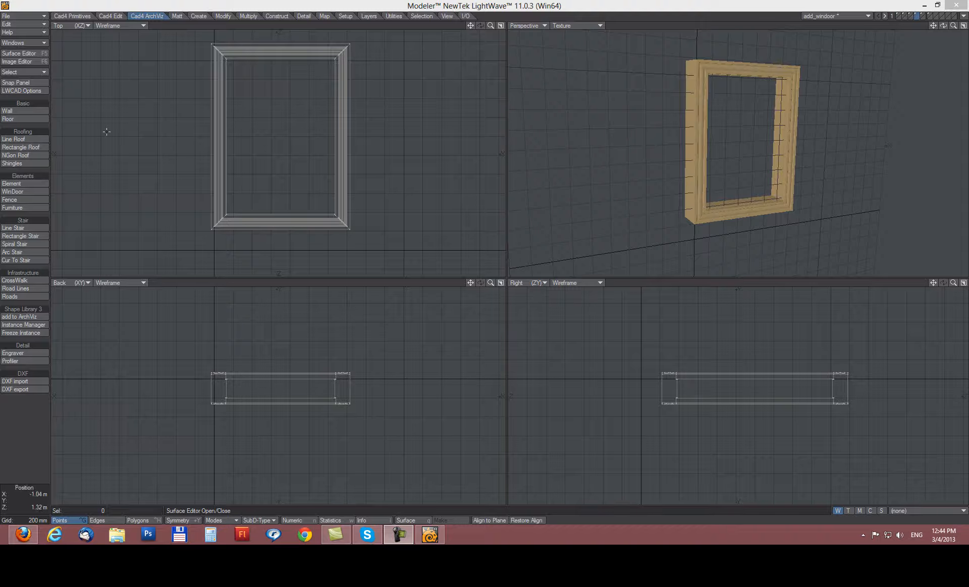
Start add to ArchViz for the wooden frame with Front-Back Wall as shape type.
{"action": "left_click", "coordinate": [21, 317]}
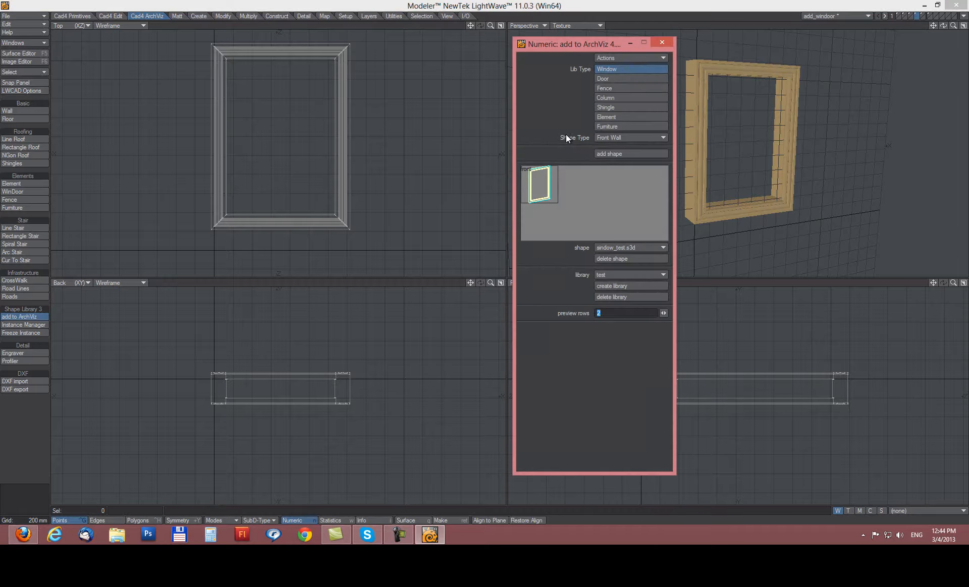
{"action": "left_click", "coordinate": [607, 138]}
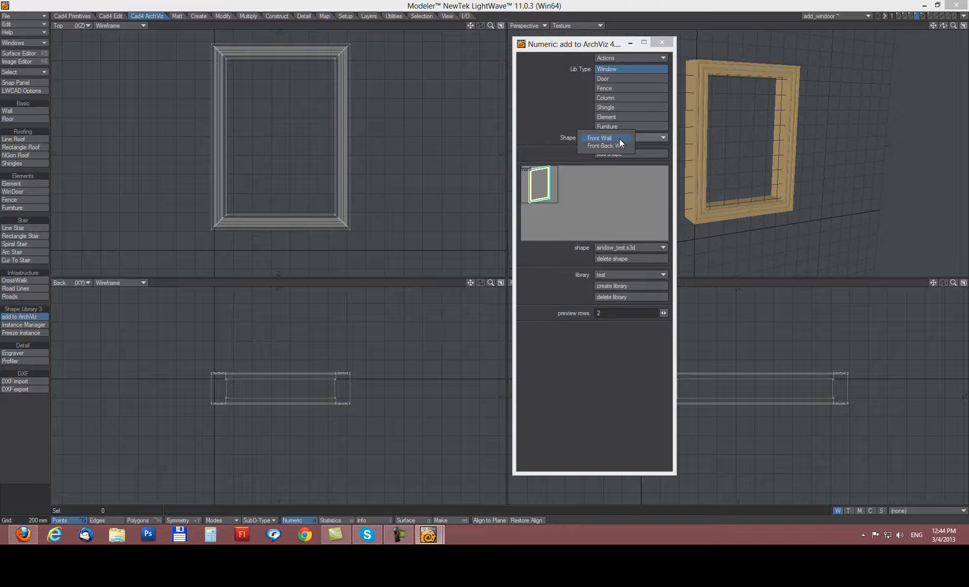
{"action": "left_click", "coordinate": [618, 145]}
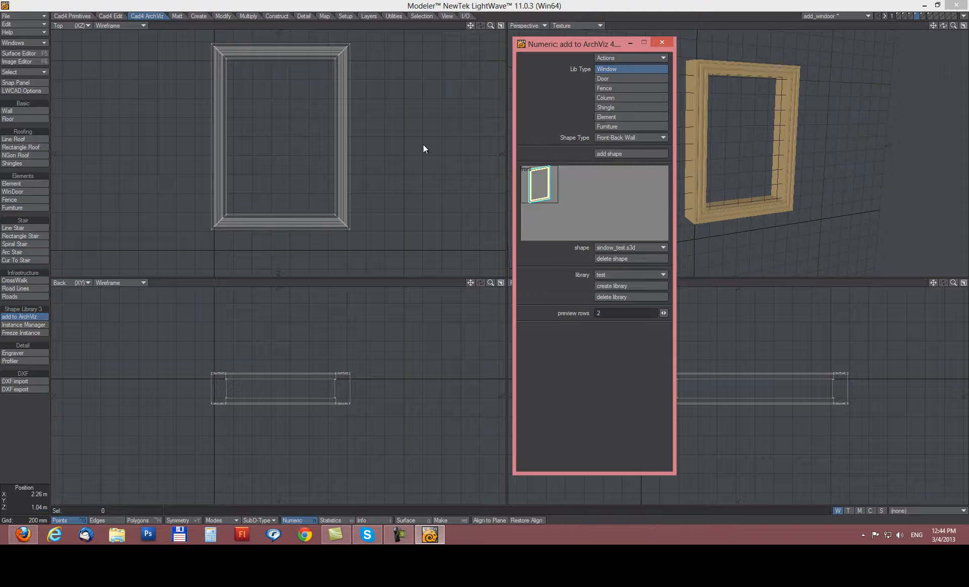
{"action": "left_click", "coordinate": [373, 127]}
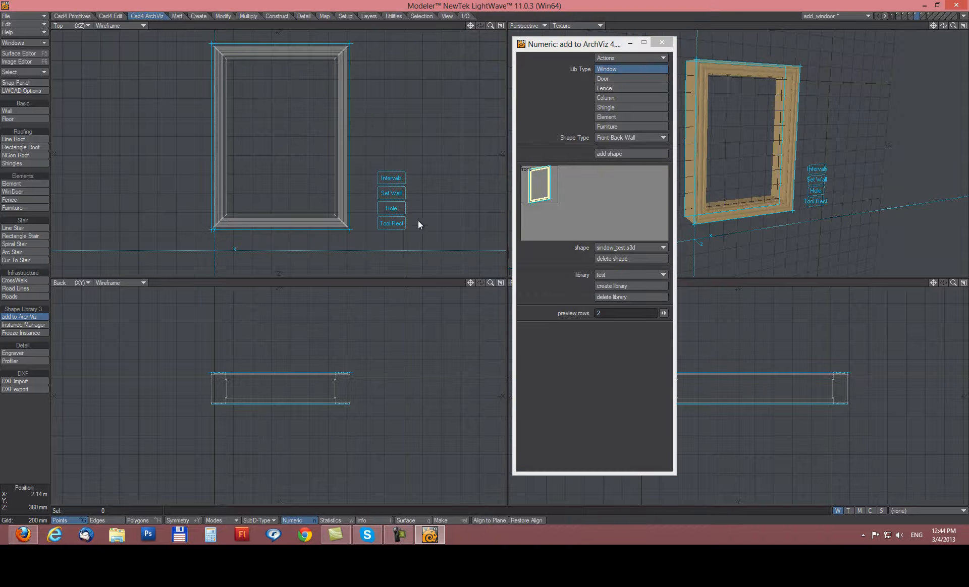
Place Z-constrained interval markers around the frame's left, right, top and bottom edges.
{"action": "left_click", "coordinate": [388, 177]}
{"action": "left_click", "coordinate": [208, 120]}
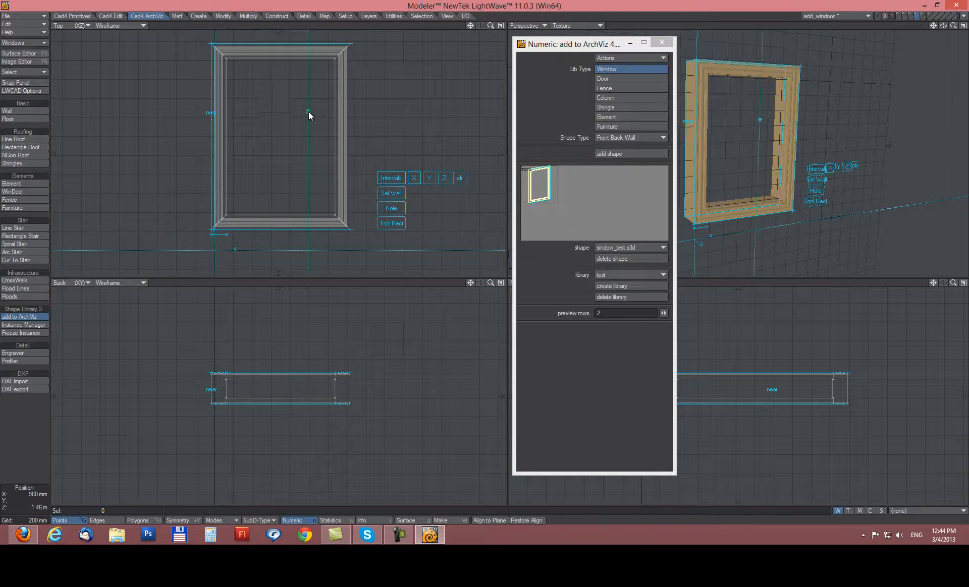
{"action": "left_click", "coordinate": [329, 114]}
{"action": "left_click", "coordinate": [350, 120]}
{"action": "left_click", "coordinate": [284, 234]}
{"action": "left_click", "coordinate": [292, 42]}
{"action": "left_click", "coordinate": [444, 178]}
{"action": "left_click_drag", "start_coordinate": [343, 368], "coordinate": [343, 373]}
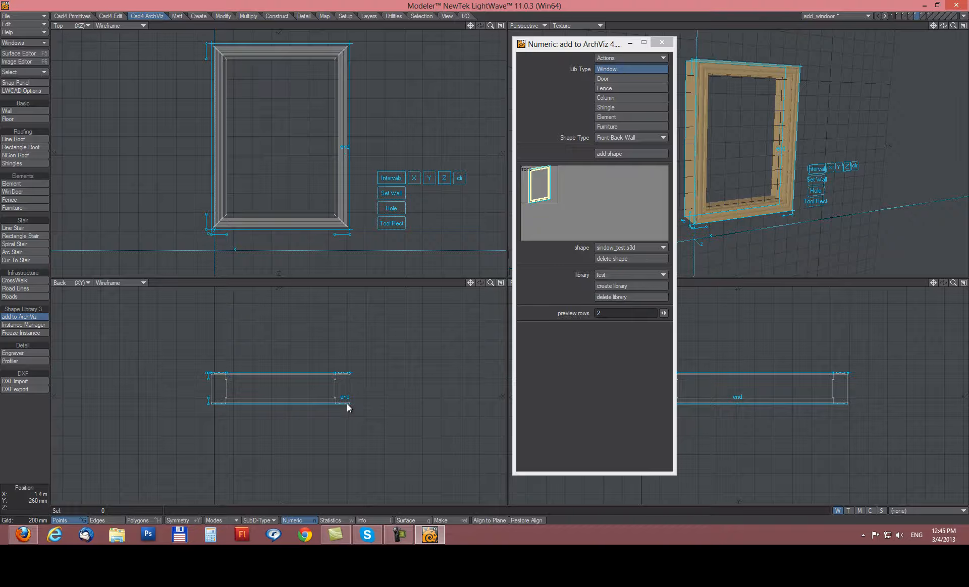
Set the wall placement and draw a rectangle hole from the frame's top-left to bottom-right corner.
{"action": "left_click", "coordinate": [388, 196]}
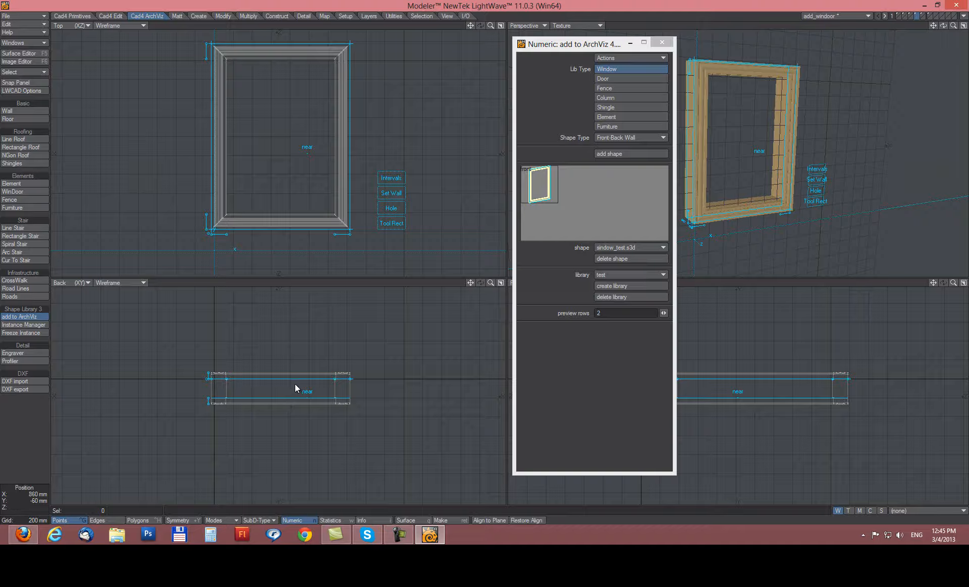
{"action": "left_click", "coordinate": [391, 209]}
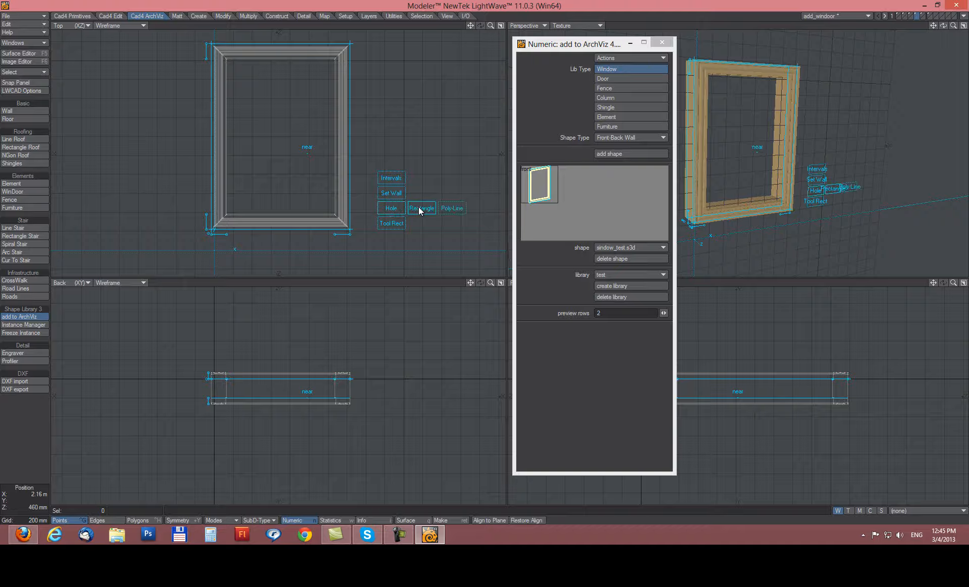
{"action": "left_click", "coordinate": [220, 53]}
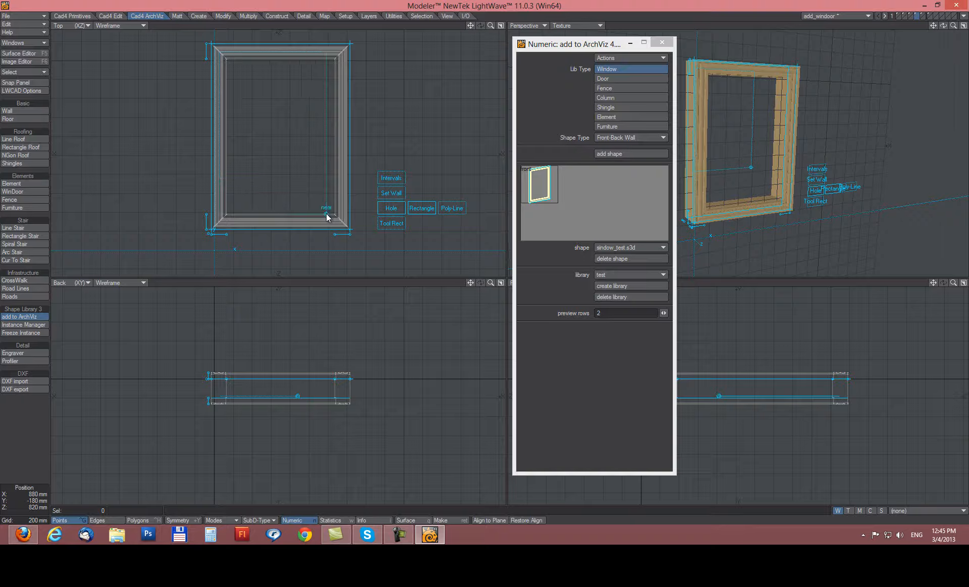
{"action": "left_click", "coordinate": [341, 224]}
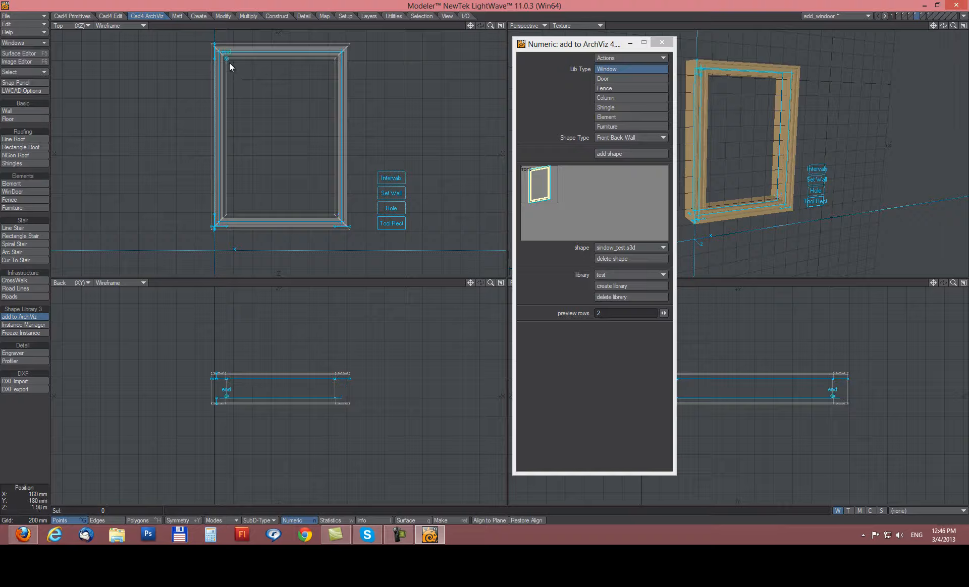
Adjust the hole corner and save the frame as shape 'win_frame_test'.
{"action": "left_click_drag", "start_coordinate": [229, 62], "coordinate": [332, 211]}
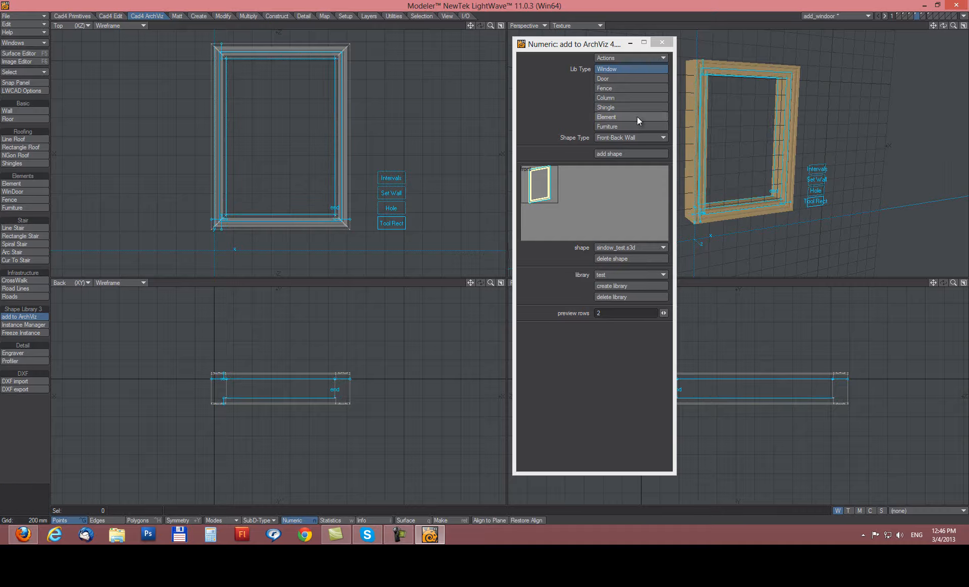
{"action": "left_click", "coordinate": [610, 153]}
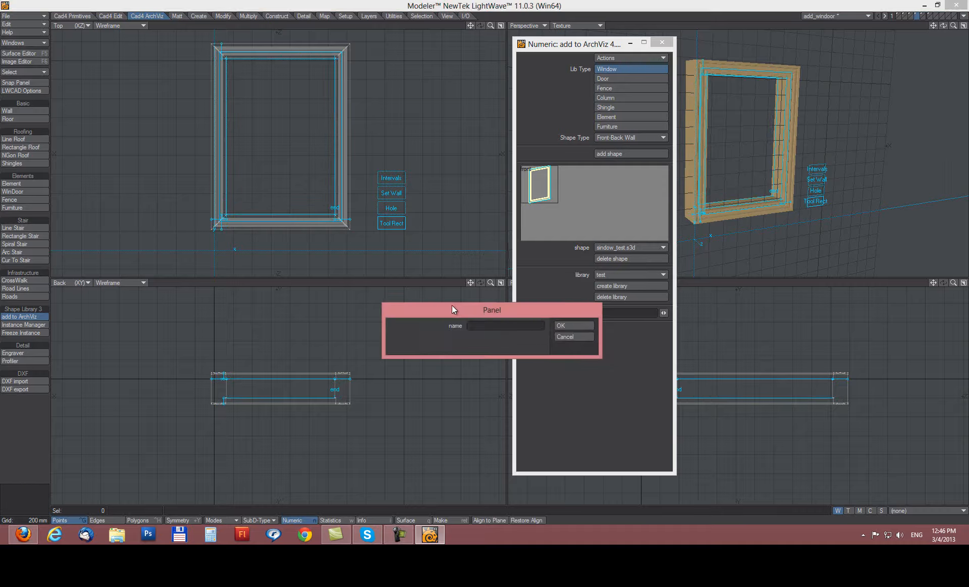
{"action": "left_click_drag", "start_coordinate": [446, 313], "coordinate": [383, 279]}
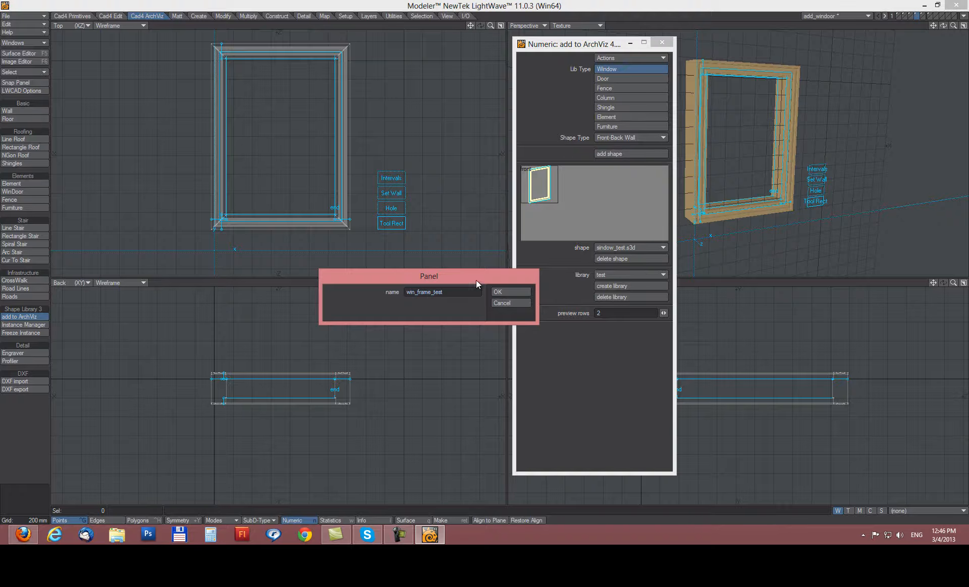
{"action": "left_click", "coordinate": [498, 291]}
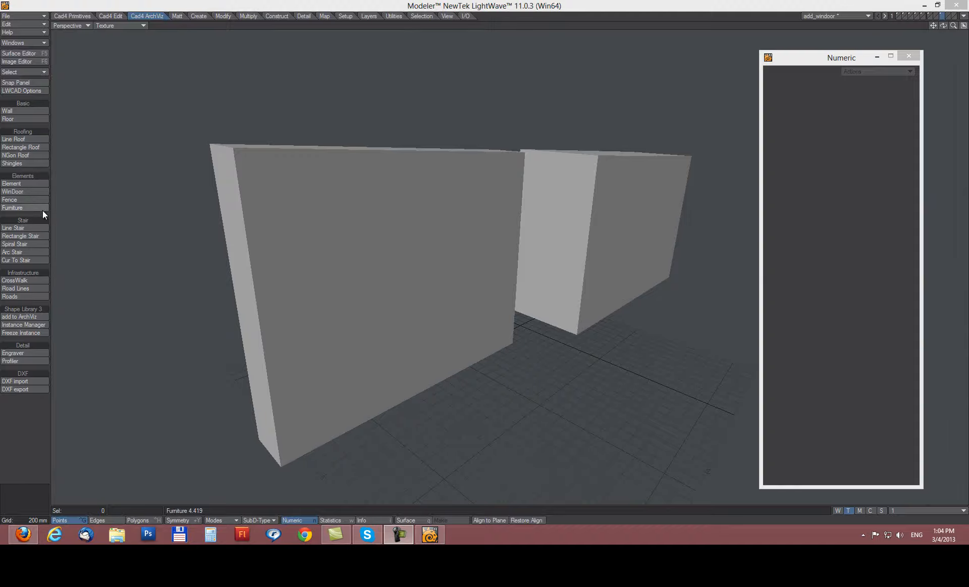
Start WinDoor with Enable Layers on, layer 2 targeted, and the first window shape (sindow_test) selected.
{"action": "left_click", "coordinate": [21, 193]}
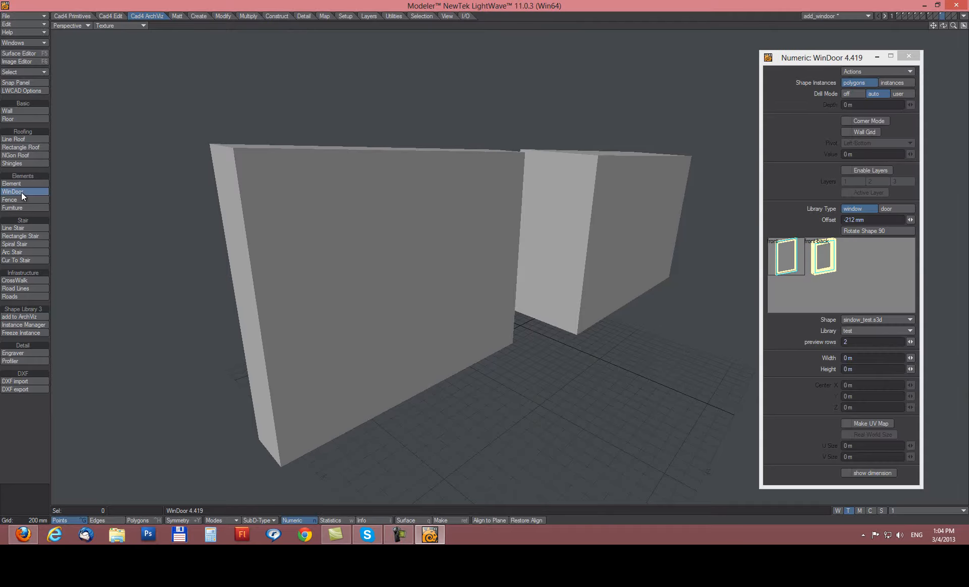
{"action": "left_click", "coordinate": [846, 171]}
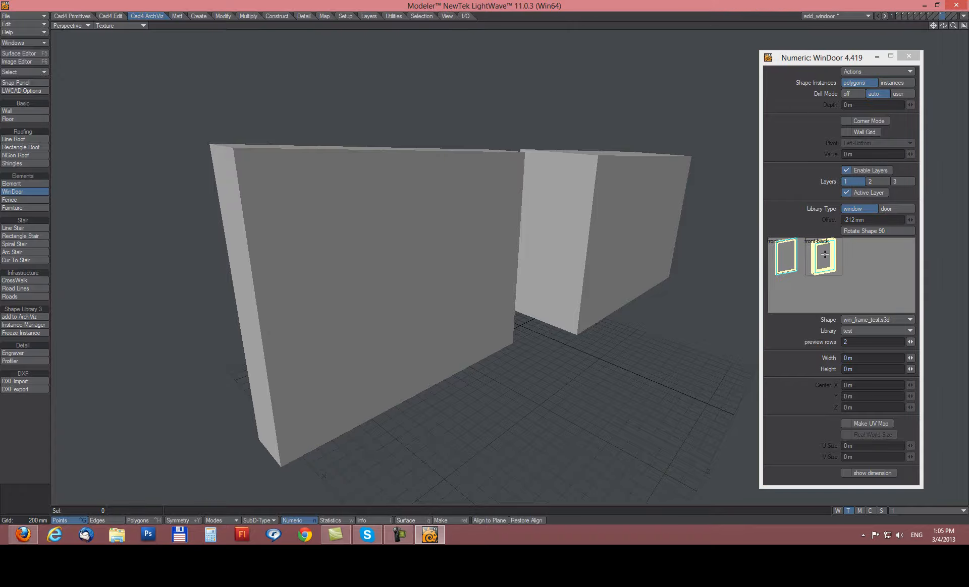
{"action": "left_click", "coordinate": [872, 180]}
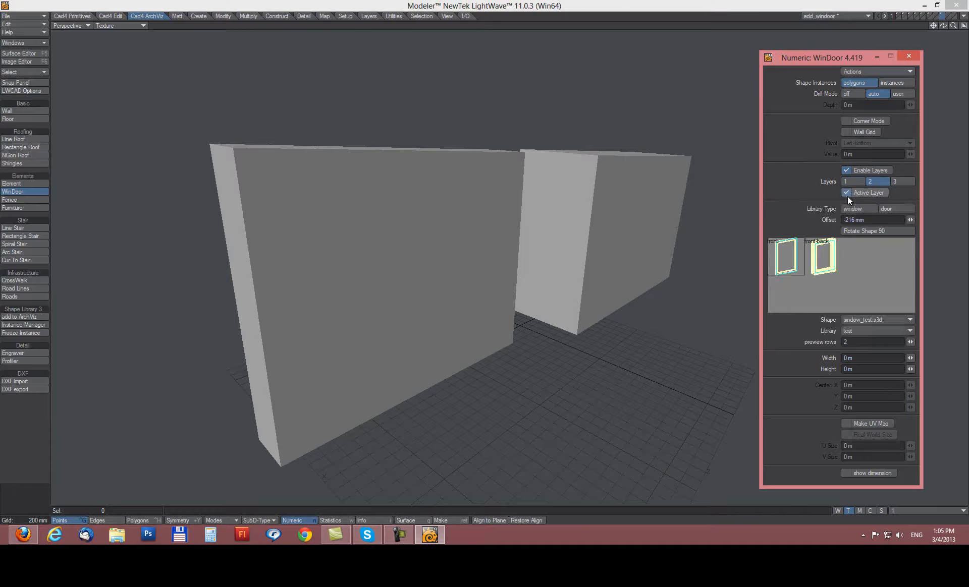
{"action": "left_click", "coordinate": [784, 262]}
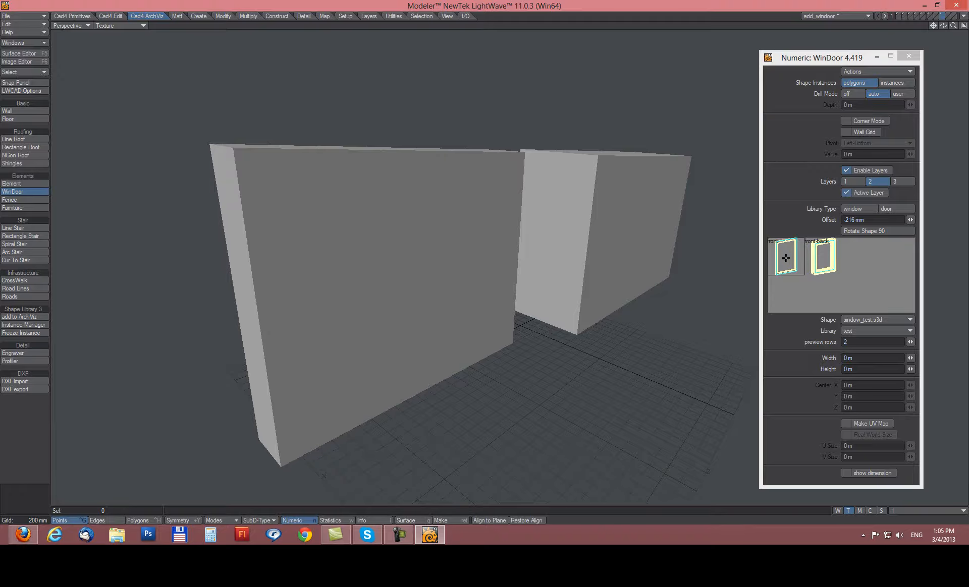
Draw a trial window on the front wall, slide it deeper, then discard it.
{"action": "left_click_drag", "start_coordinate": [340, 188], "coordinate": [556, 181]}
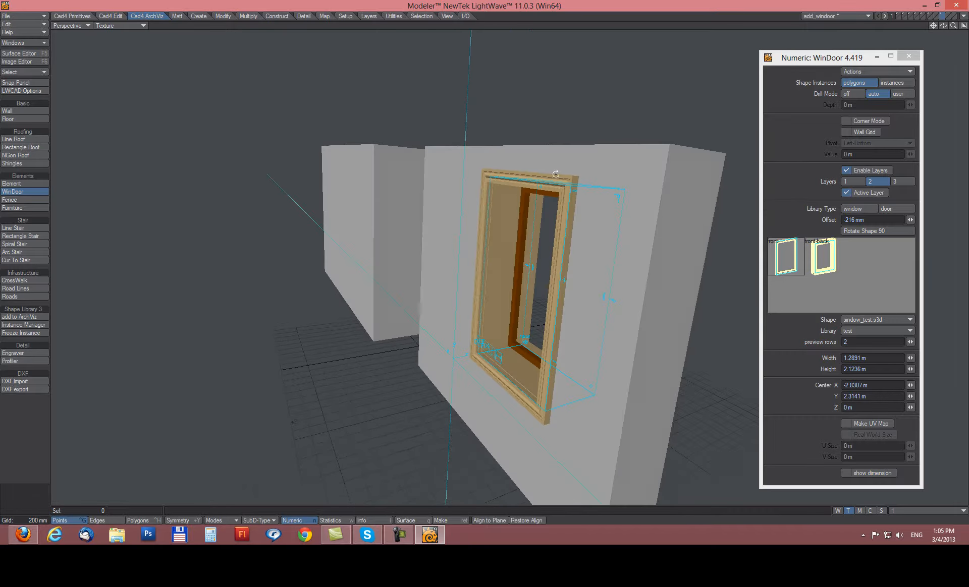
{"action": "left_click_drag", "start_coordinate": [688, 305], "coordinate": [392, 314], "text": "alt"}
{"action": "left_click_drag", "start_coordinate": [360, 281], "coordinate": [541, 379], "text": "alt"}
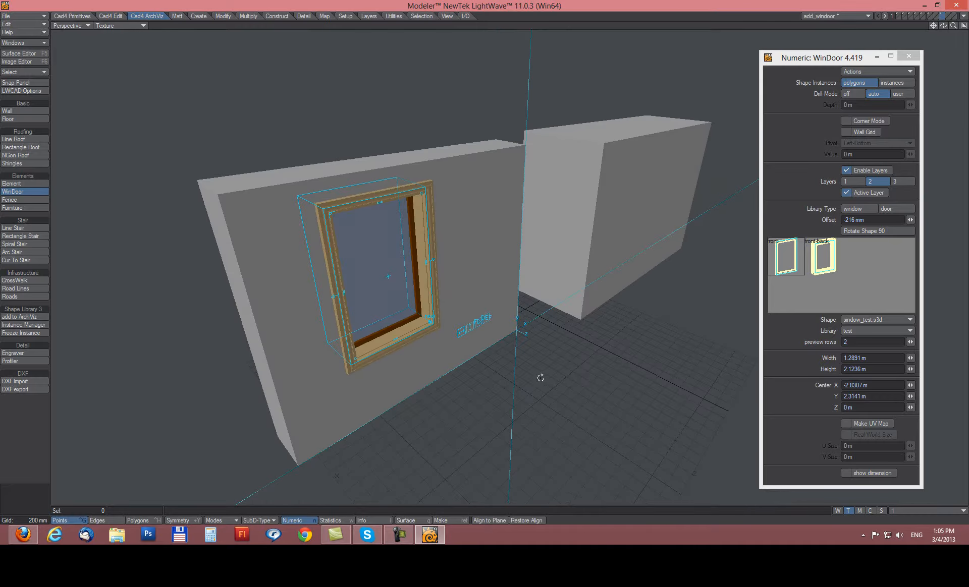
{"action": "left_click_drag", "start_coordinate": [411, 307], "coordinate": [411, 291], "text": "alt"}
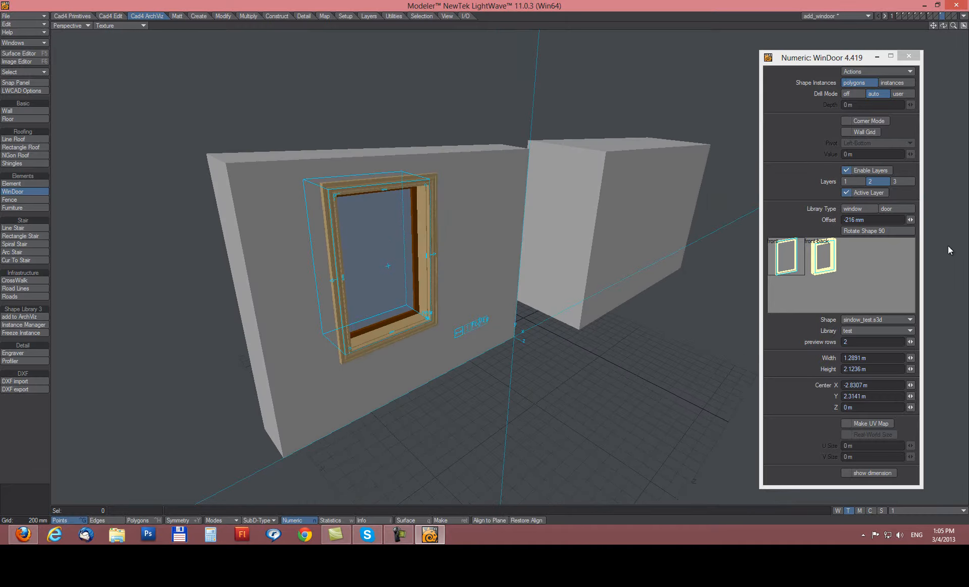
{"action": "left_click_drag", "start_coordinate": [910, 220], "coordinate": [619, 209]}
{"action": "right_click", "coordinate": [619, 210]}
Place a new window in the box wall and set its offset to -797 mm.
{"action": "left_click_drag", "start_coordinate": [626, 248], "coordinate": [351, 360], "text": "alt"}
{"action": "left_click_drag", "start_coordinate": [422, 258], "coordinate": [498, 276]}
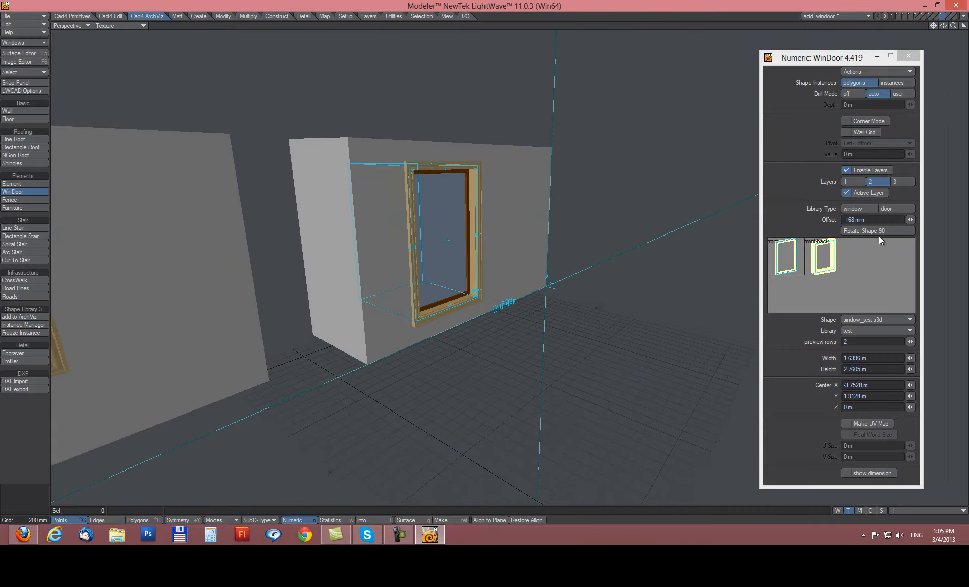
{"action": "left_click_drag", "start_coordinate": [910, 220], "coordinate": [86, 218]}
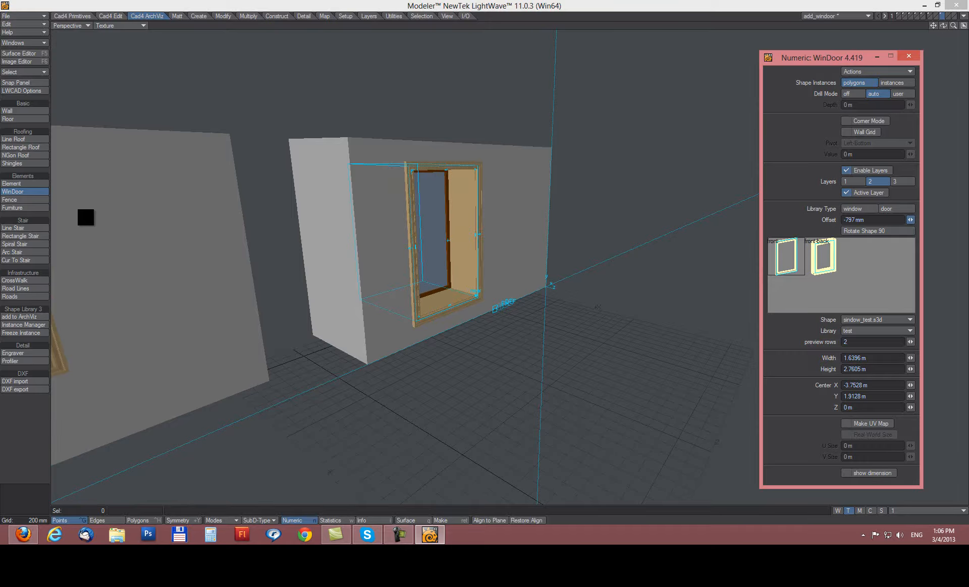
{"action": "left_click_drag", "start_coordinate": [423, 144], "coordinate": [417, 377], "text": "alt"}
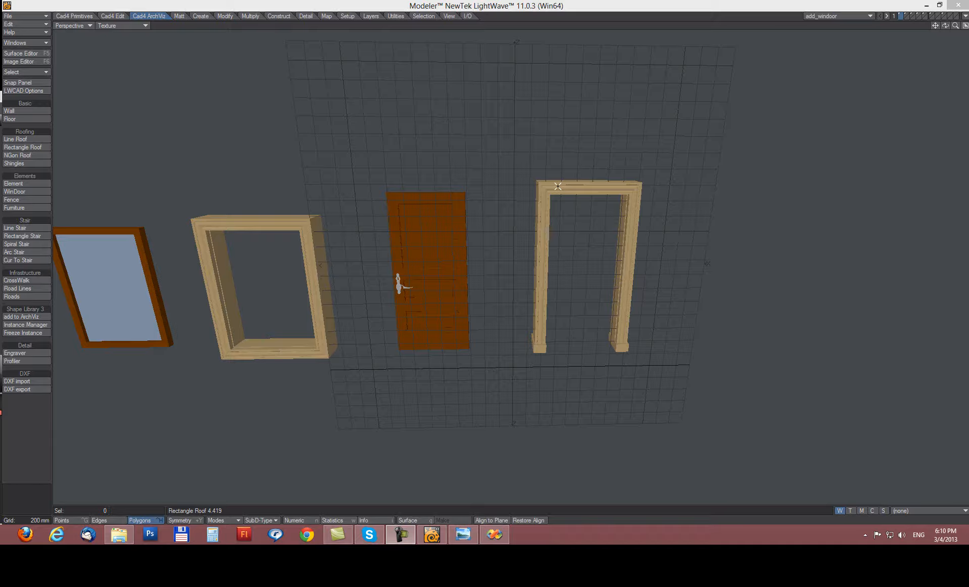
Show the window frame layer, then layer 5 with the panelled door alone, fitted in quad view.
{"action": "left_click", "coordinate": [919, 15]}
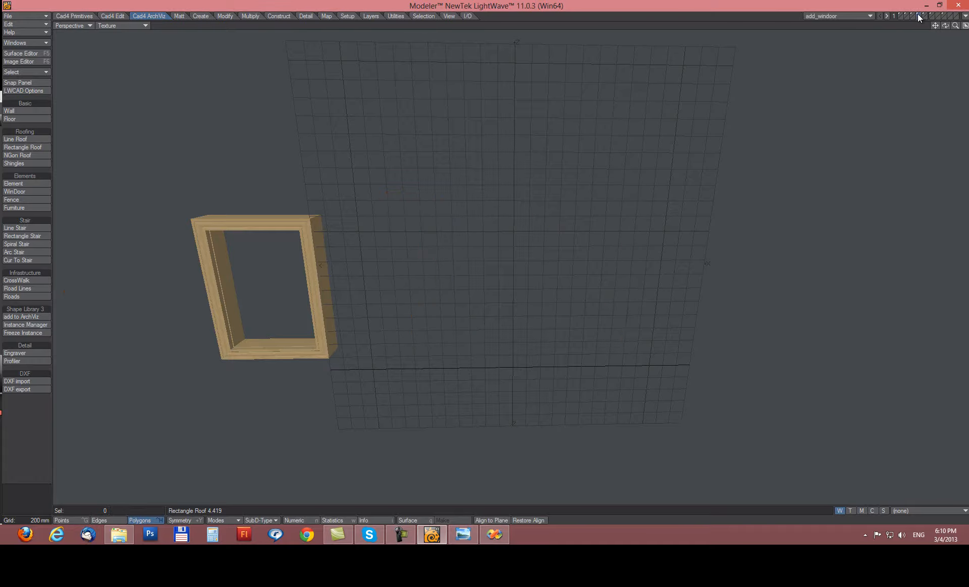
{"action": "key", "text": "a"}
{"action": "left_click", "coordinate": [923, 16]}
{"action": "key", "text": "a"}
{"action": "key", "text": "KP_0"}
{"action": "key", "text": "a"}
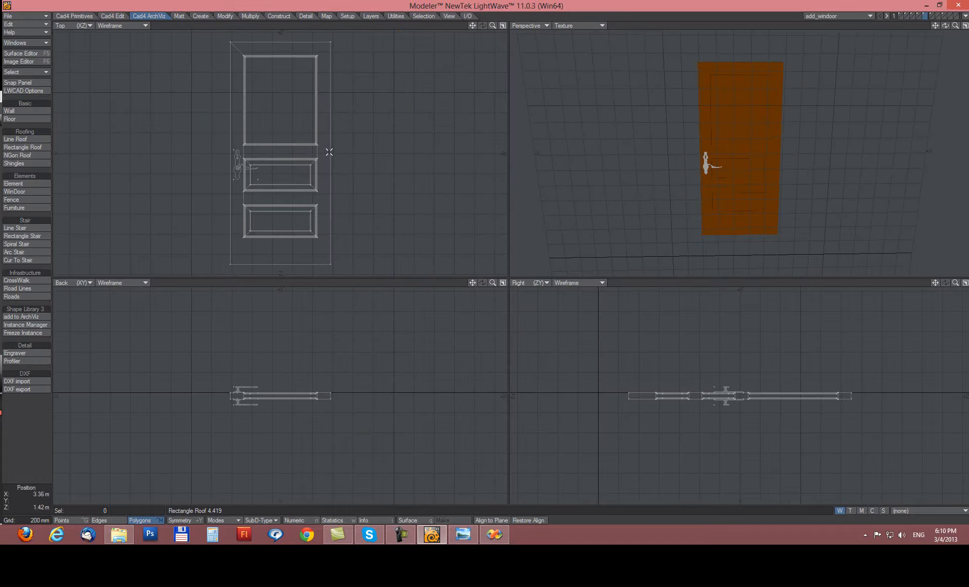
{"action": "left_click", "coordinate": [237, 153]}
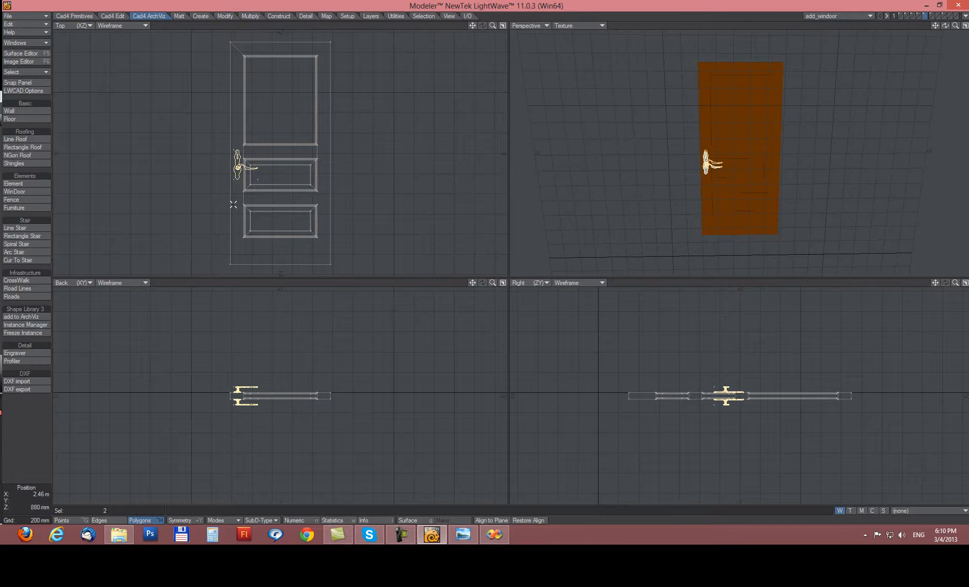
{"action": "left_click_drag", "start_coordinate": [645, 162], "coordinate": [698, 185], "text": "alt"}
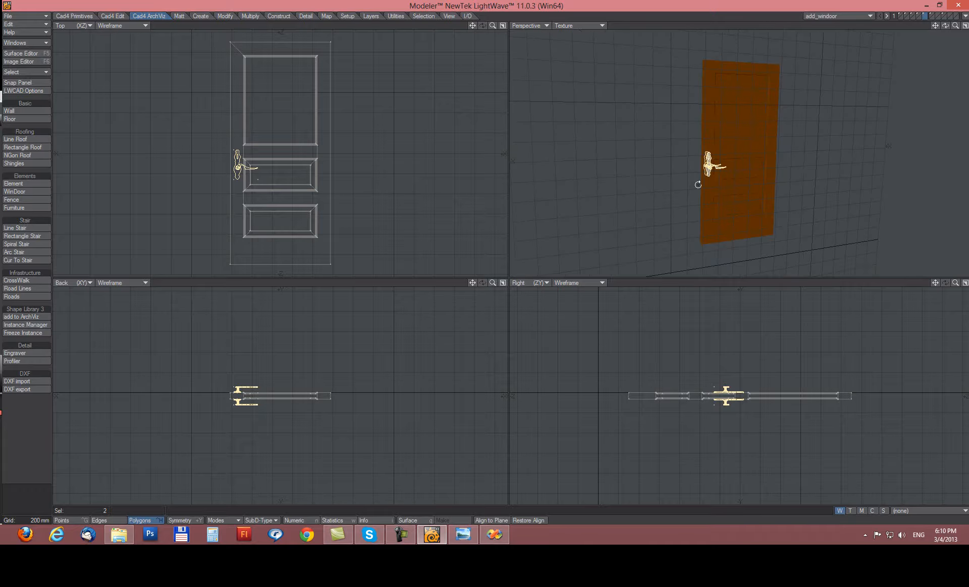
{"action": "left_click", "coordinate": [709, 166]}
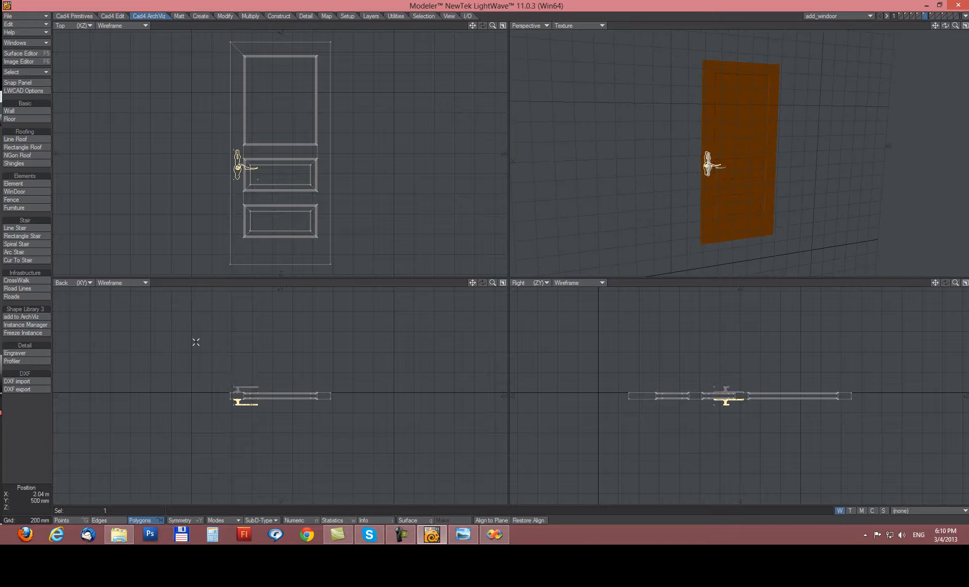
{"action": "left_click", "coordinate": [26, 510]}
{"action": "left_click", "coordinate": [709, 165]}
{"action": "left_click_drag", "start_coordinate": [709, 166], "coordinate": [763, 175], "text": "alt"}
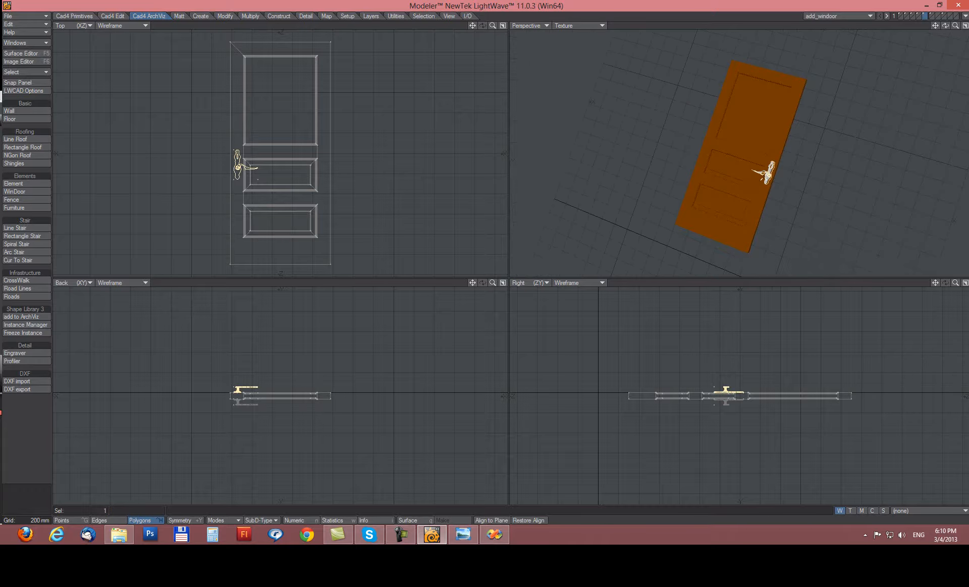
{"action": "left_click_drag", "start_coordinate": [860, 169], "coordinate": [712, 209], "text": "alt"}
{"action": "left_click", "coordinate": [707, 165]}
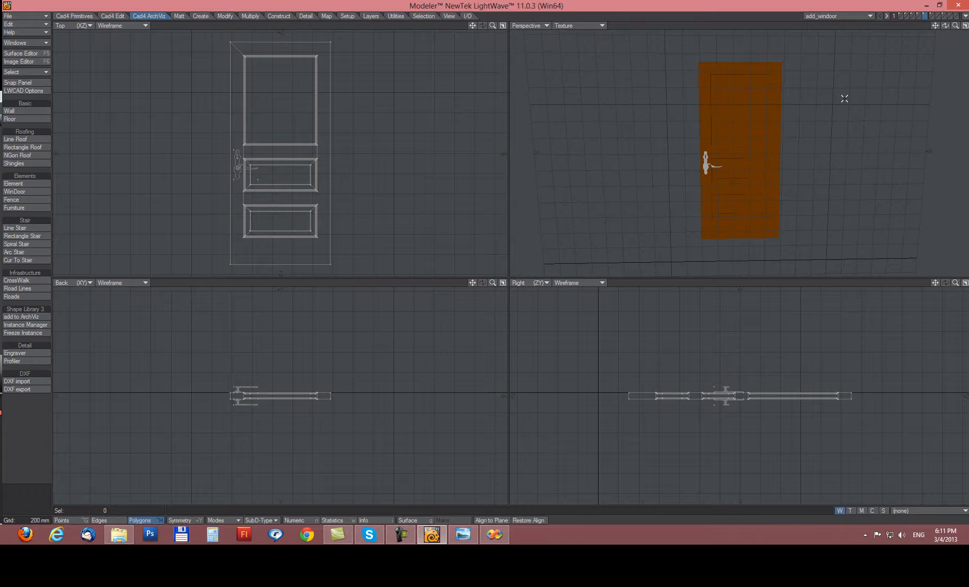
{"action": "scroll", "coordinate": [777, 171], "scroll_direction": "up", "scroll_amount": 3}
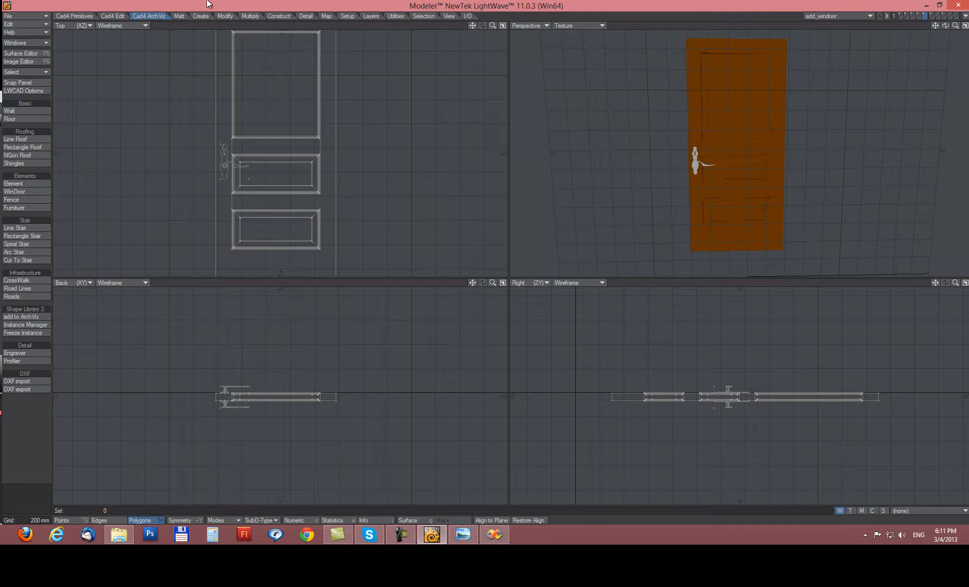
Set add to ArchViz to Doors, cancel a new 'asd' library, and select the test library.
{"action": "left_click", "coordinate": [21, 317]}
{"action": "key", "text": "n"}
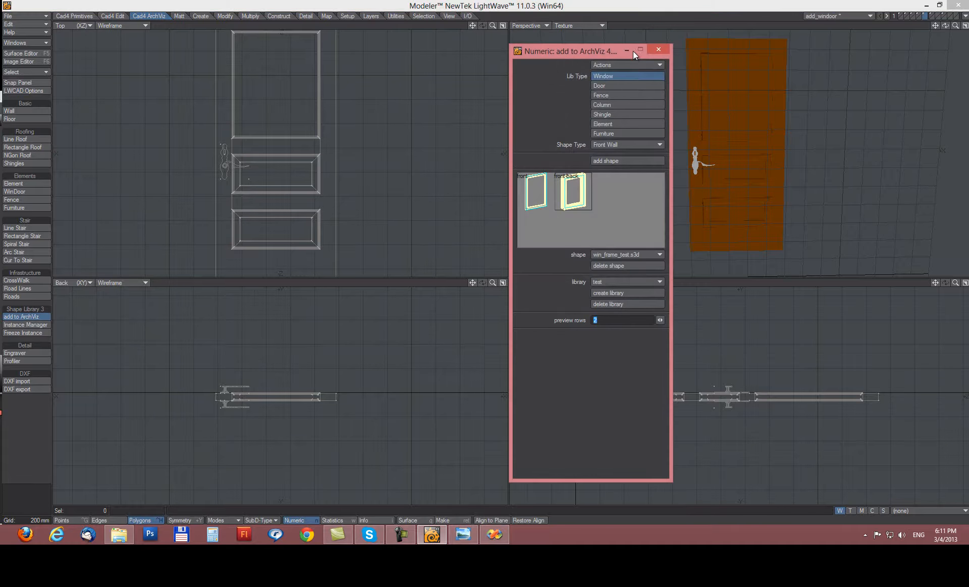
{"action": "left_click_drag", "start_coordinate": [603, 53], "coordinate": [561, 52]}
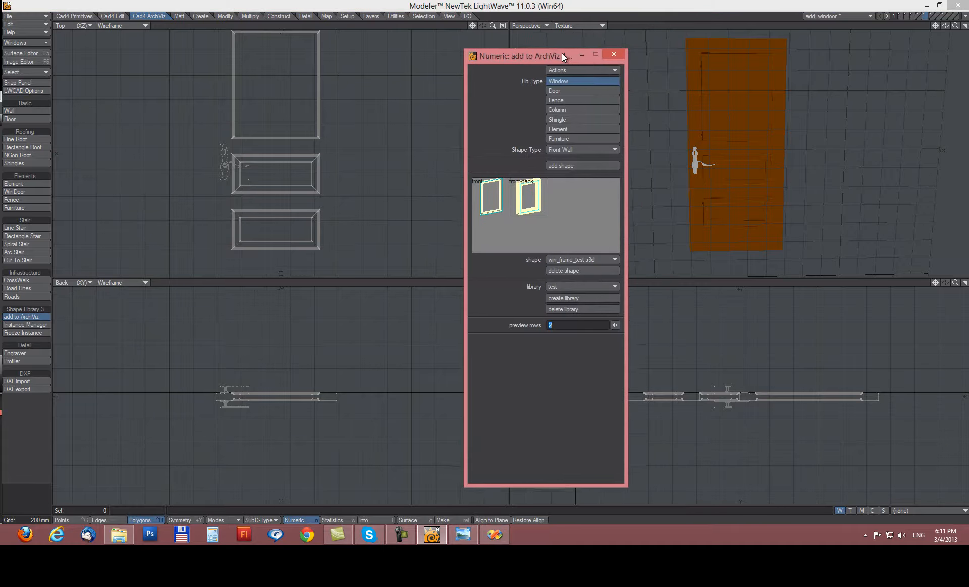
{"action": "left_click", "coordinate": [565, 88]}
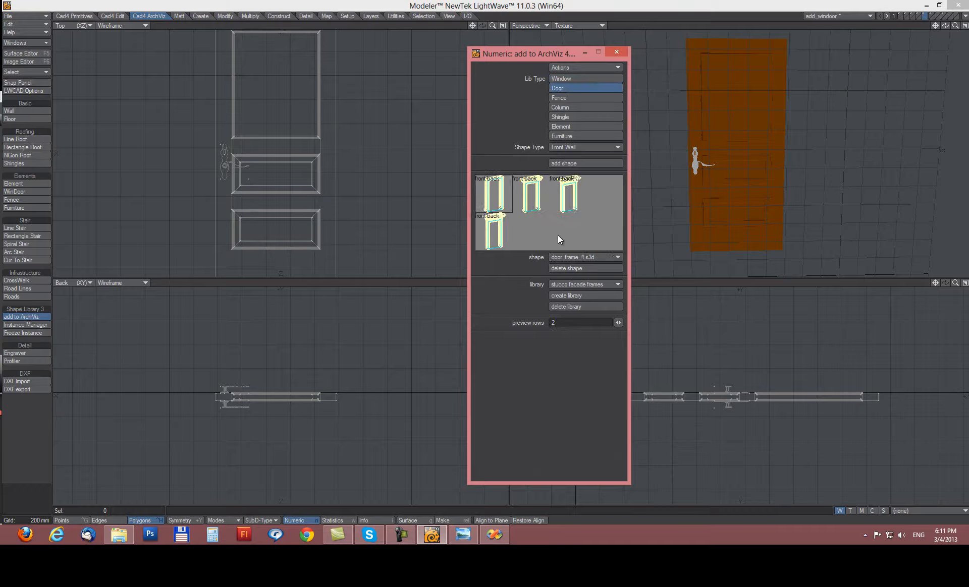
{"action": "left_click", "coordinate": [568, 294]}
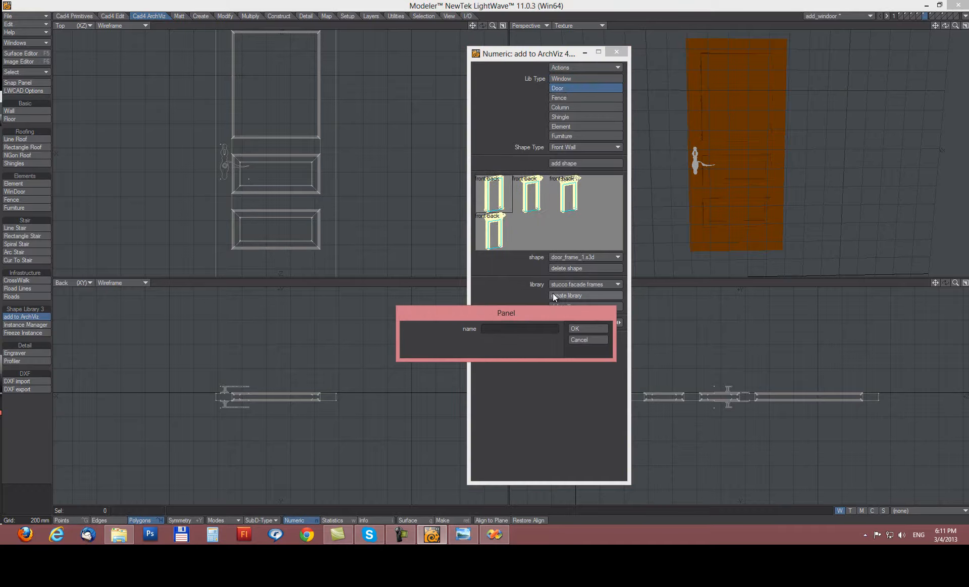
{"action": "type", "text": "asd"}
{"action": "left_click", "coordinate": [586, 329]}
{"action": "left_click", "coordinate": [578, 285]}
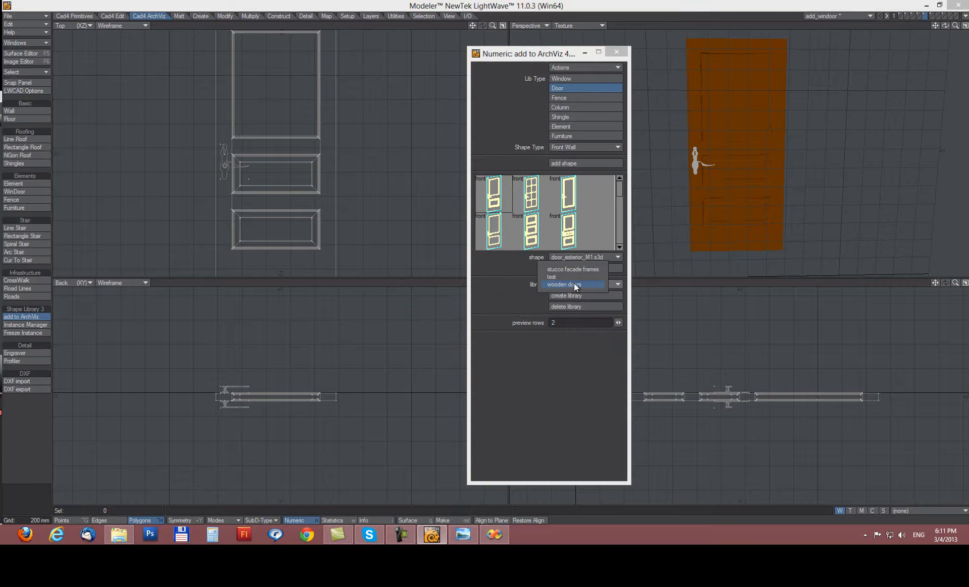
{"action": "left_click", "coordinate": [577, 279]}
Save the door into the test library as the shape test_door.
{"action": "left_click_drag", "start_coordinate": [508, 52], "coordinate": [570, 50]}
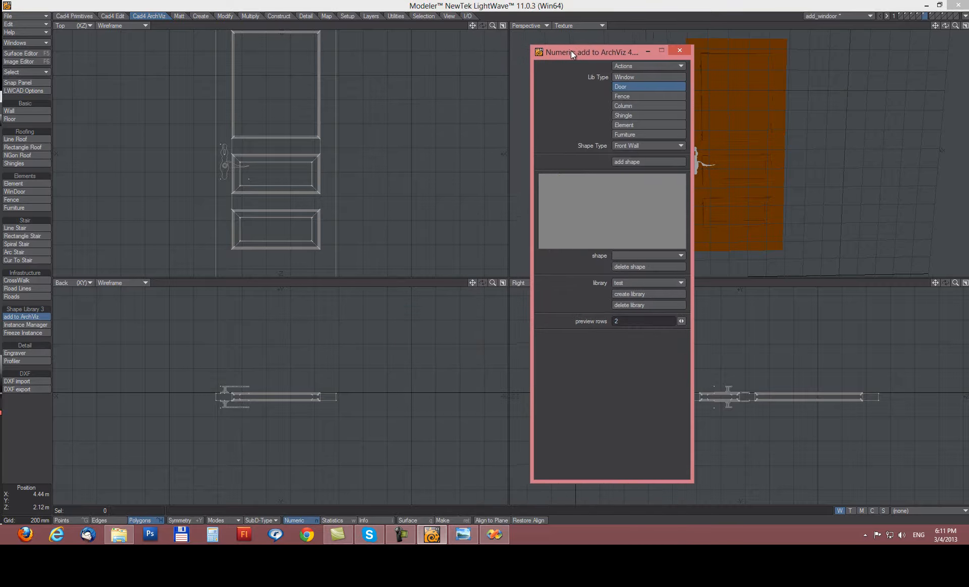
{"action": "left_click_drag", "start_coordinate": [438, 139], "coordinate": [410, 131], "text": "ctrl+alt"}
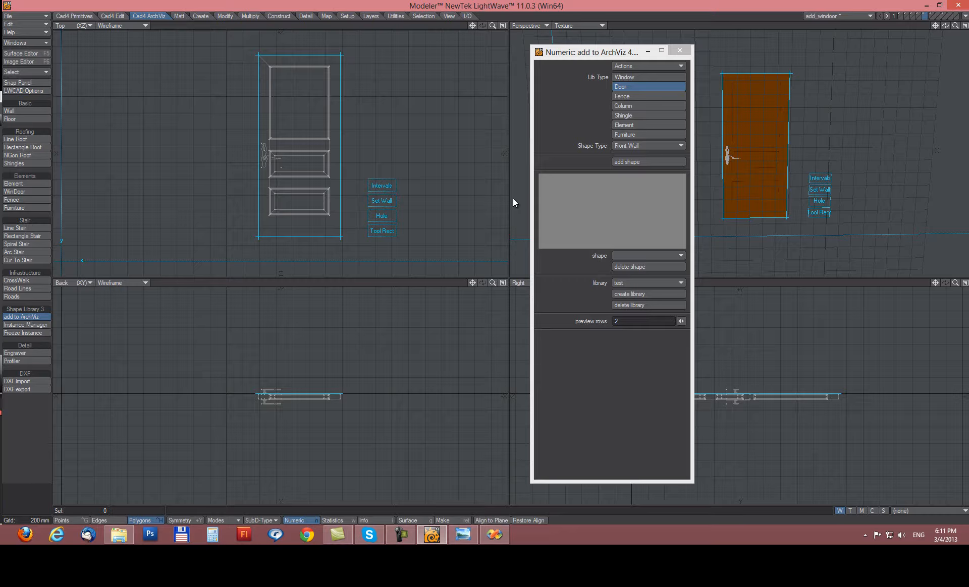
{"action": "left_click", "coordinate": [631, 162]}
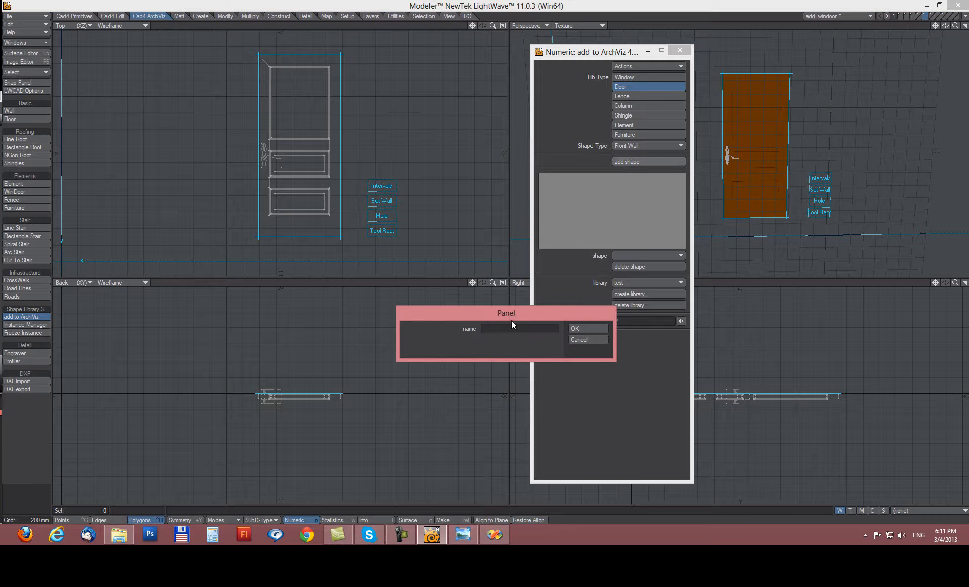
{"action": "type", "text": "test_door"}
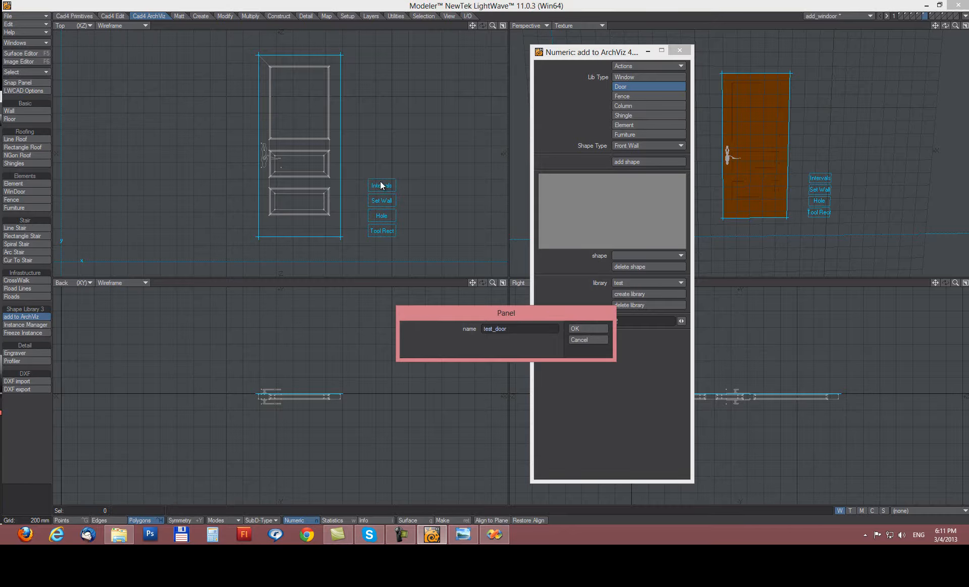
{"action": "left_click", "coordinate": [579, 328]}
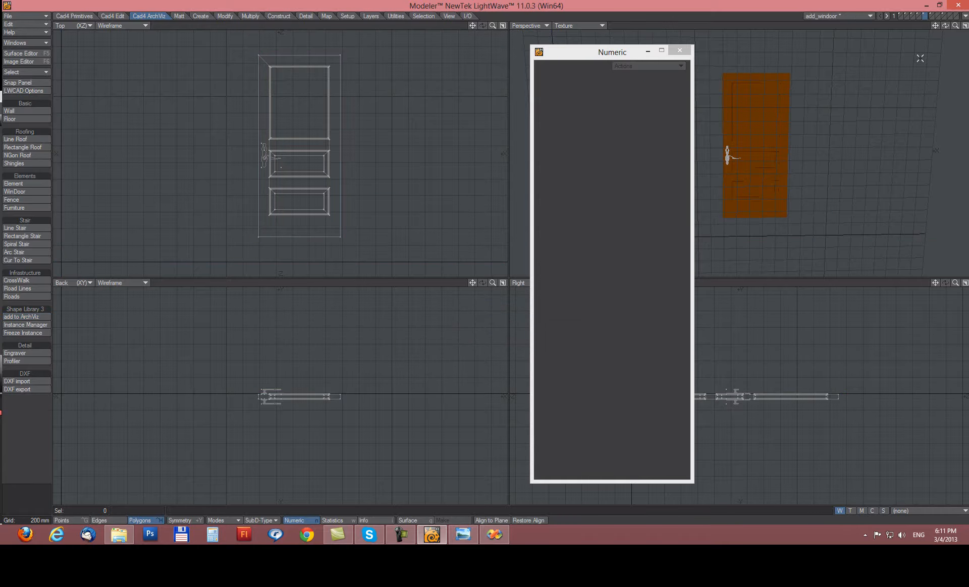
Show the door-frame layer and start adding it to ArchViz as a Front-Back Wall shape.
{"action": "left_click", "coordinate": [932, 15]}
{"action": "key", "text": "a"}
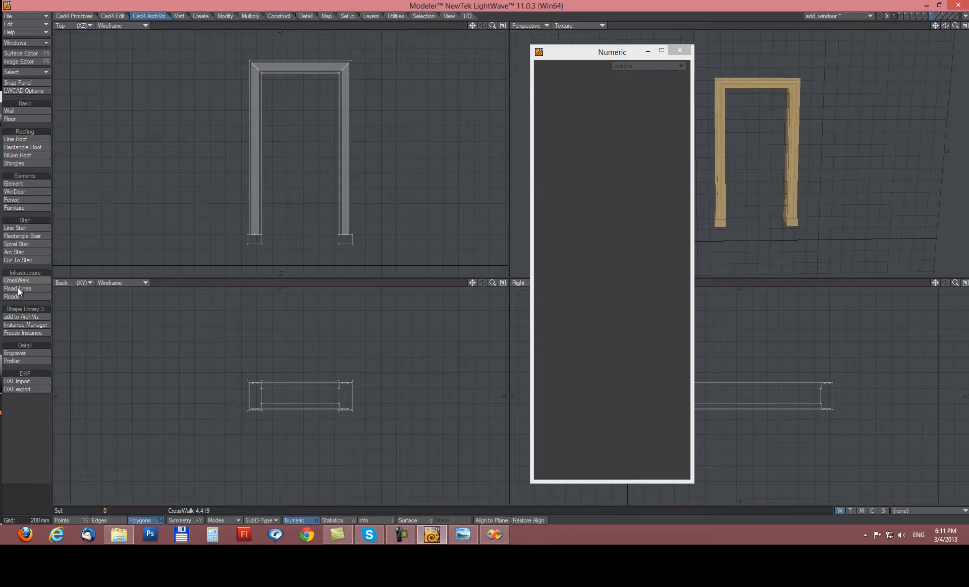
{"action": "left_click", "coordinate": [30, 315]}
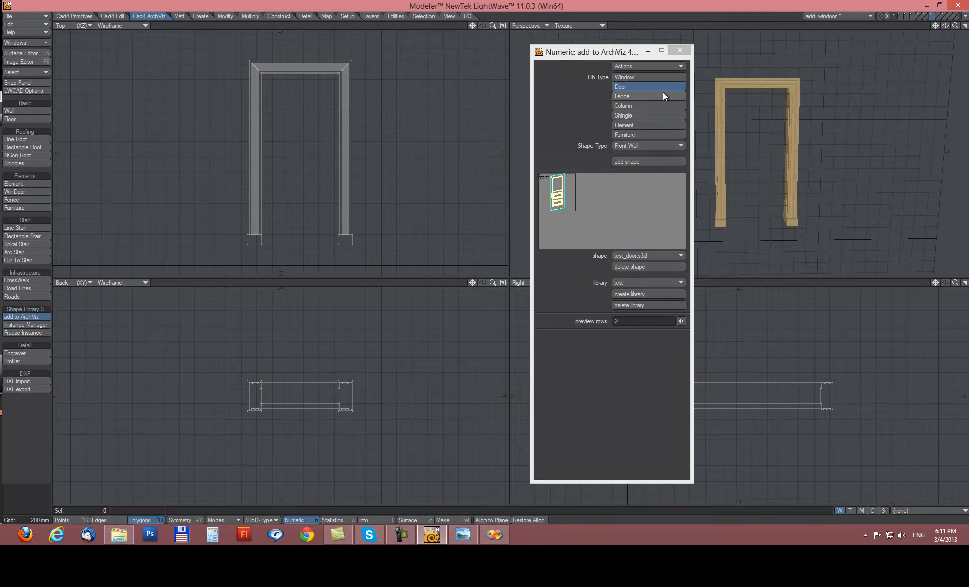
{"action": "left_click", "coordinate": [620, 145]}
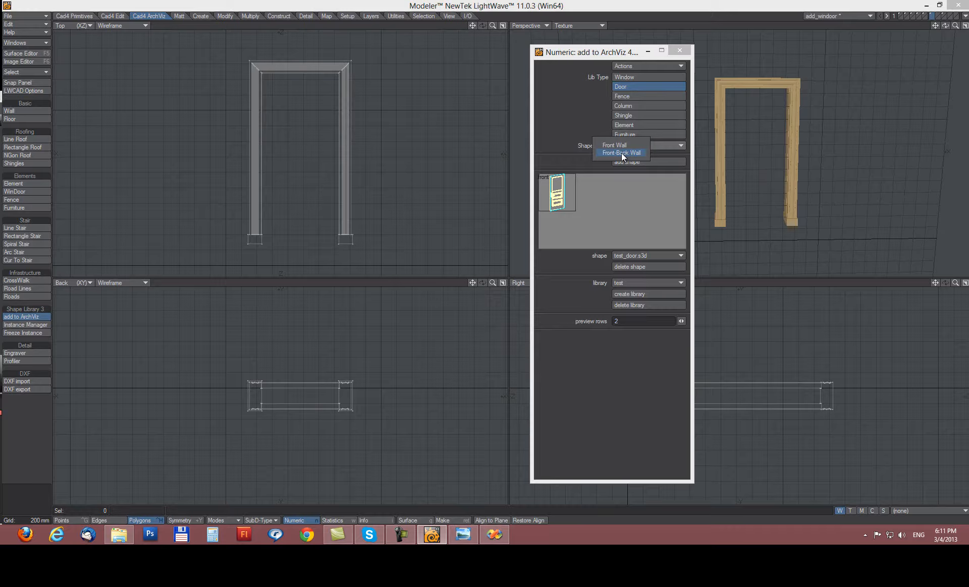
{"action": "left_click", "coordinate": [622, 154]}
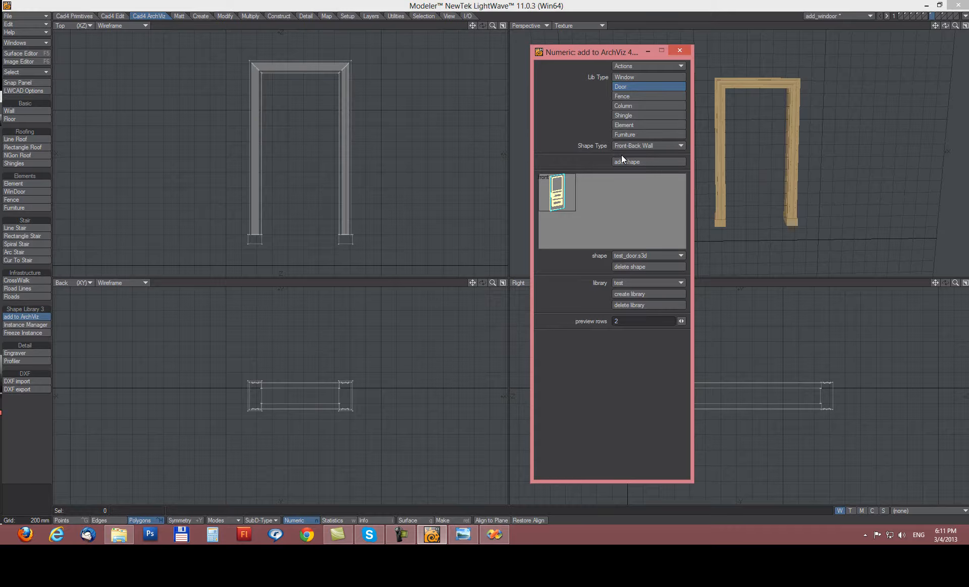
Define the frame's wall-hole rectangle from its top corner down to the frame bottom.
{"action": "left_click", "coordinate": [403, 154]}
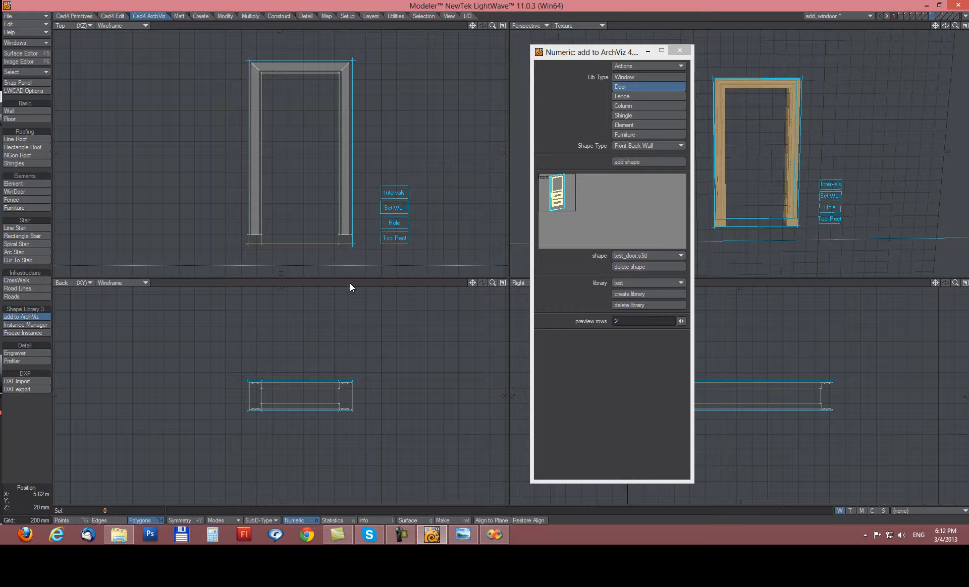
{"action": "left_click_drag", "start_coordinate": [316, 404], "coordinate": [326, 392]}
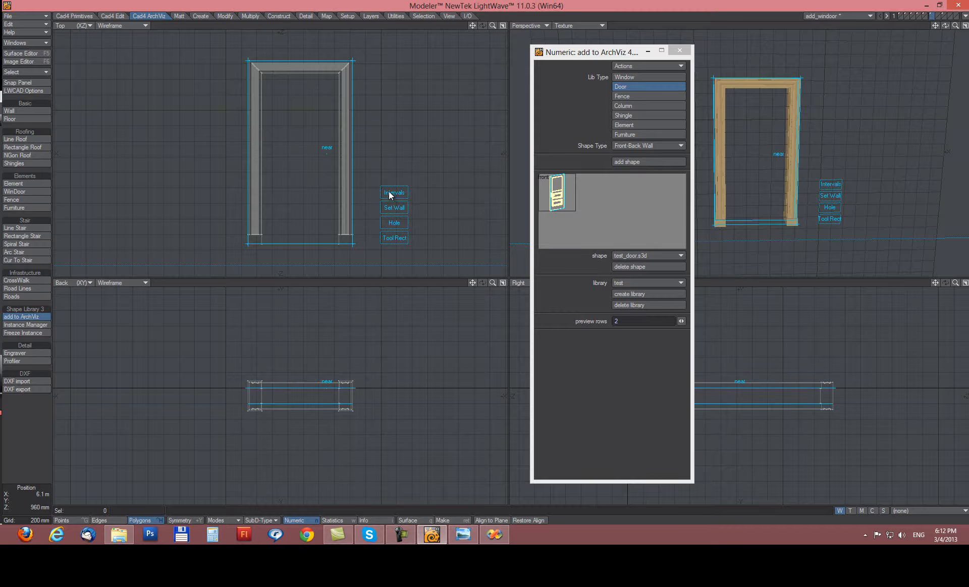
{"action": "left_click", "coordinate": [391, 224]}
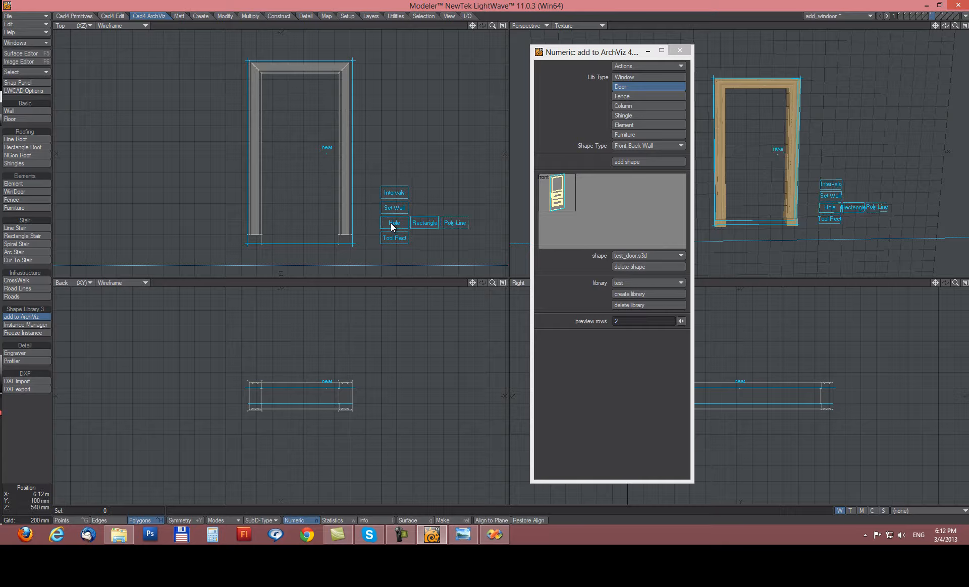
{"action": "left_click_drag", "start_coordinate": [255, 69], "coordinate": [344, 244]}
{"action": "left_click_drag", "start_coordinate": [344, 245], "coordinate": [344, 245]}
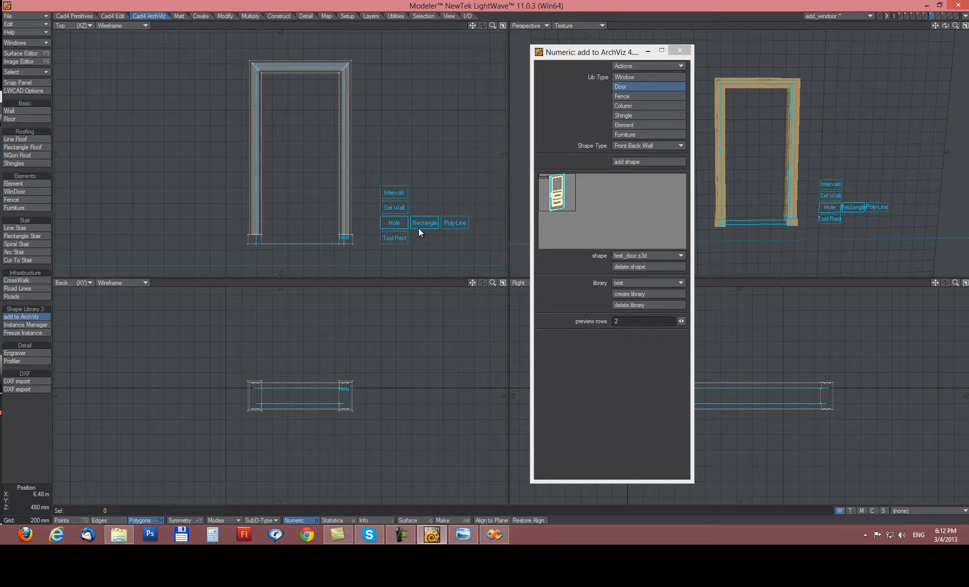
{"action": "left_click_drag", "start_coordinate": [271, 82], "coordinate": [338, 241]}
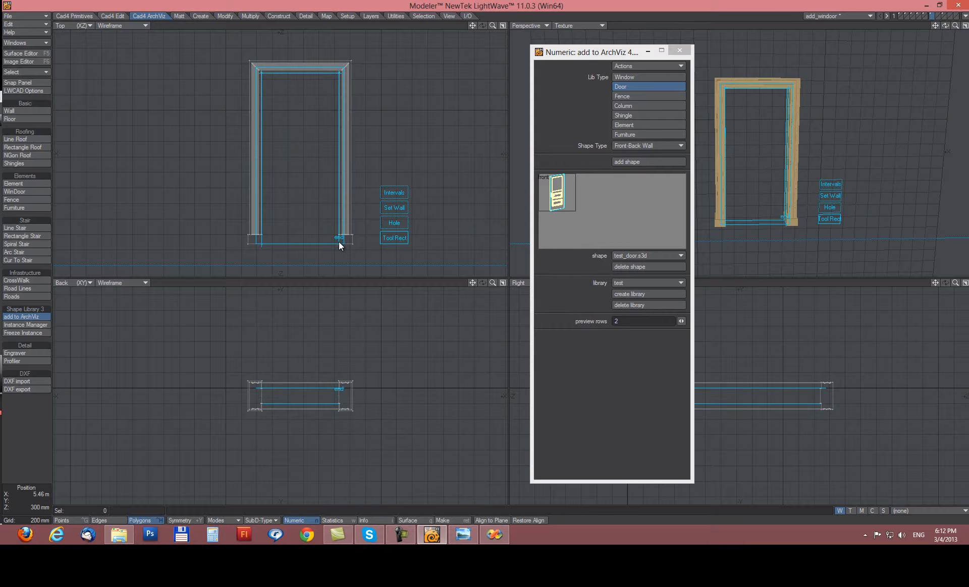
Save the frame to the test library as the shape test_frame.
{"action": "left_click", "coordinate": [632, 160]}
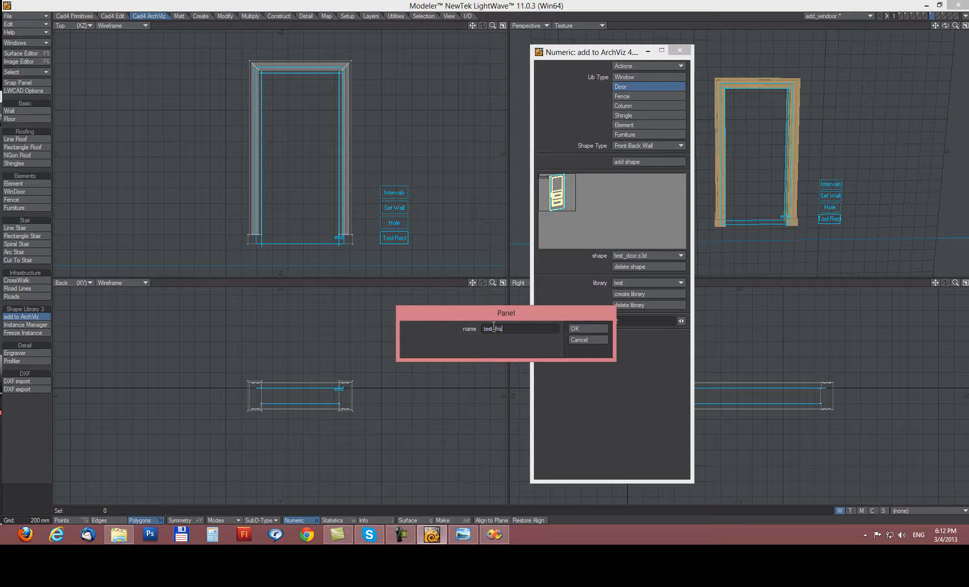
{"action": "left_click", "coordinate": [586, 328]}
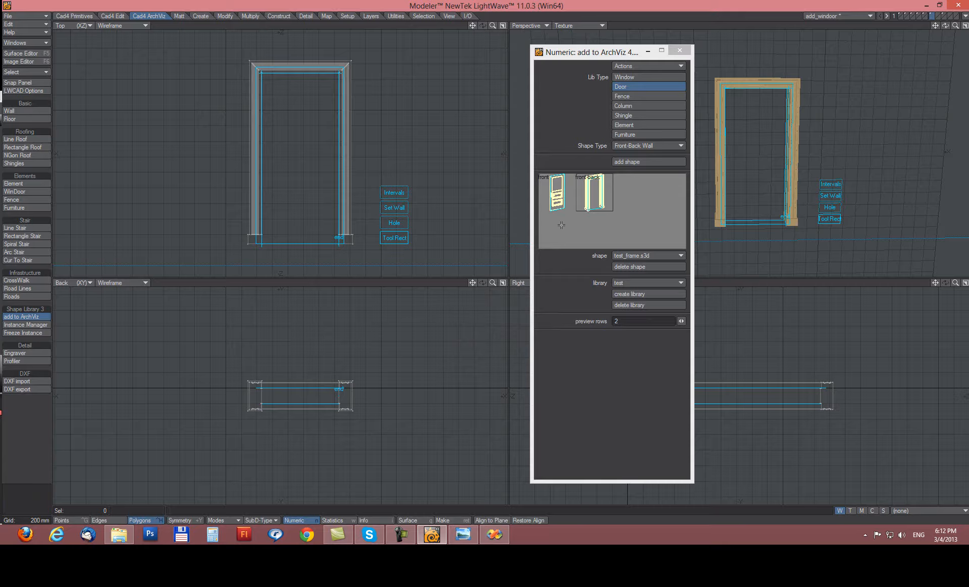
{"action": "key", "text": "space"}
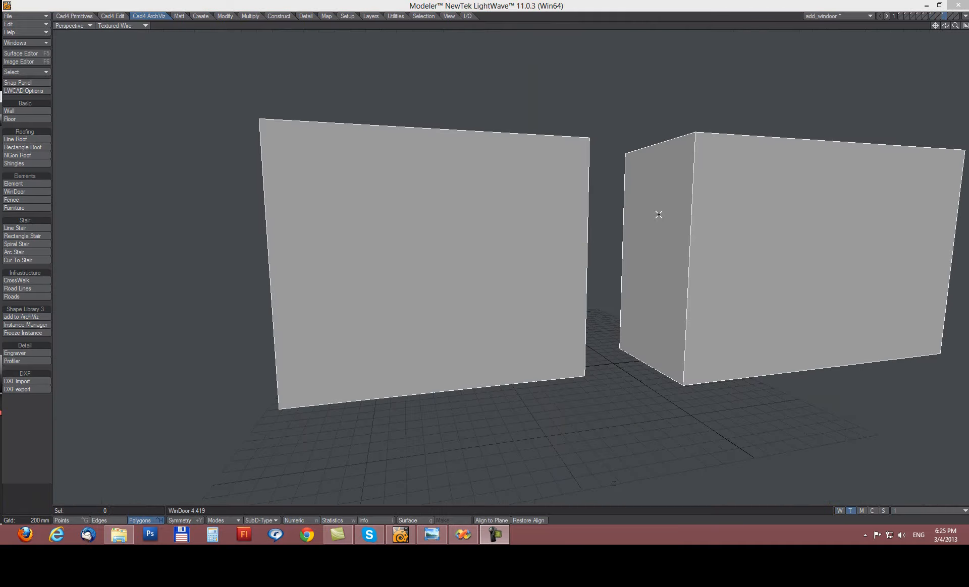
Start WinDoor with Enable Layers and Active Layer on, layer 2 targeted, and test_door selected.
{"action": "left_click", "coordinate": [19, 196]}
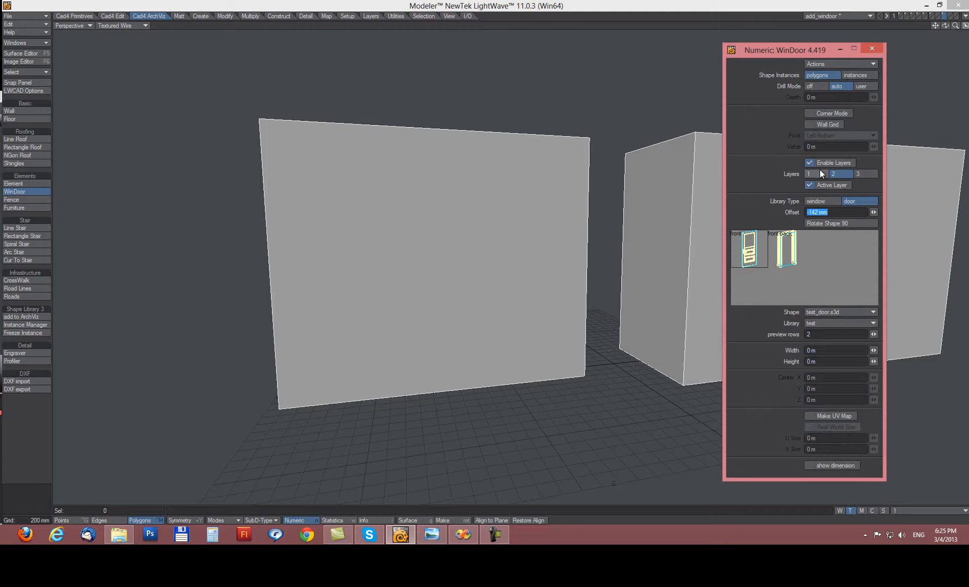
{"action": "left_click", "coordinate": [808, 162]}
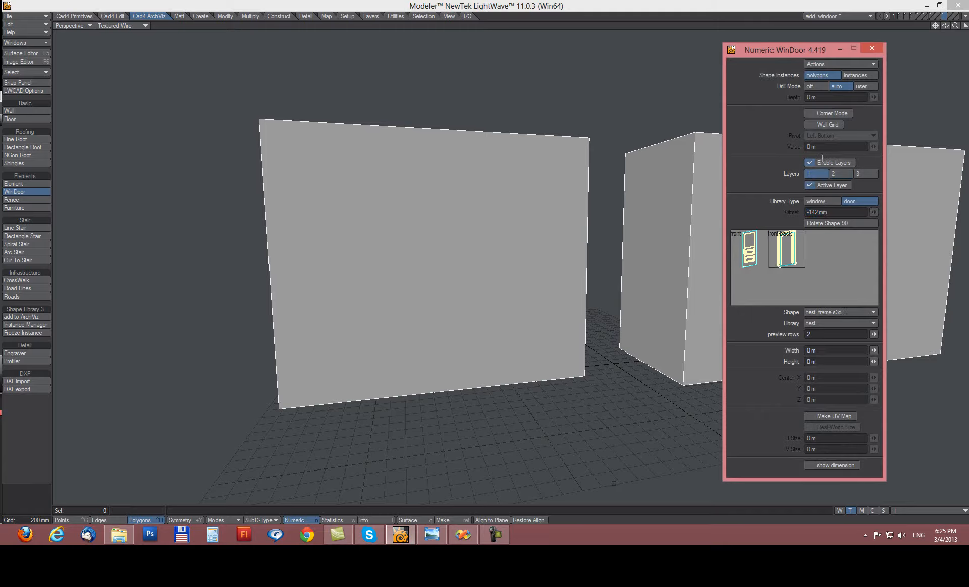
{"action": "left_click", "coordinate": [759, 239]}
{"action": "left_click", "coordinate": [795, 241]}
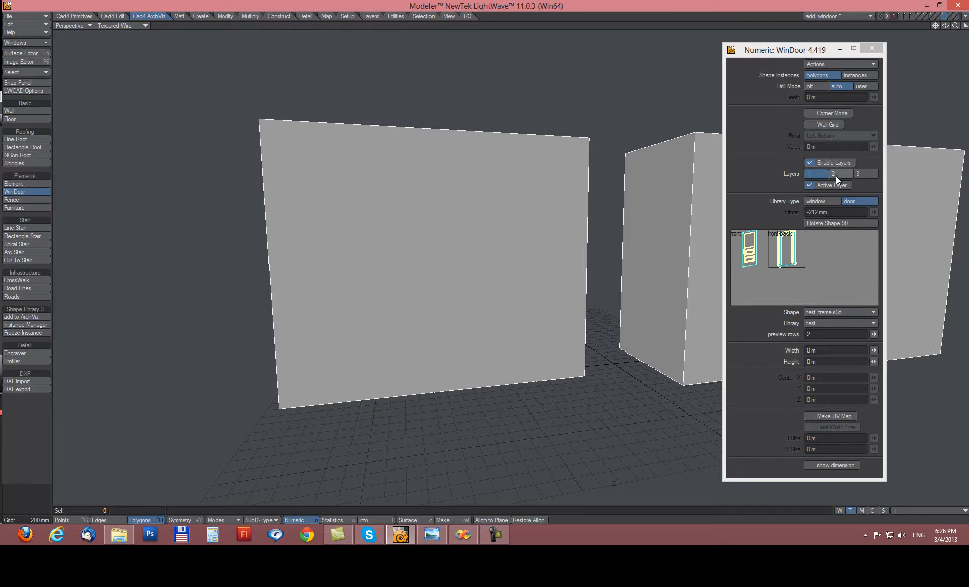
{"action": "left_click", "coordinate": [838, 174]}
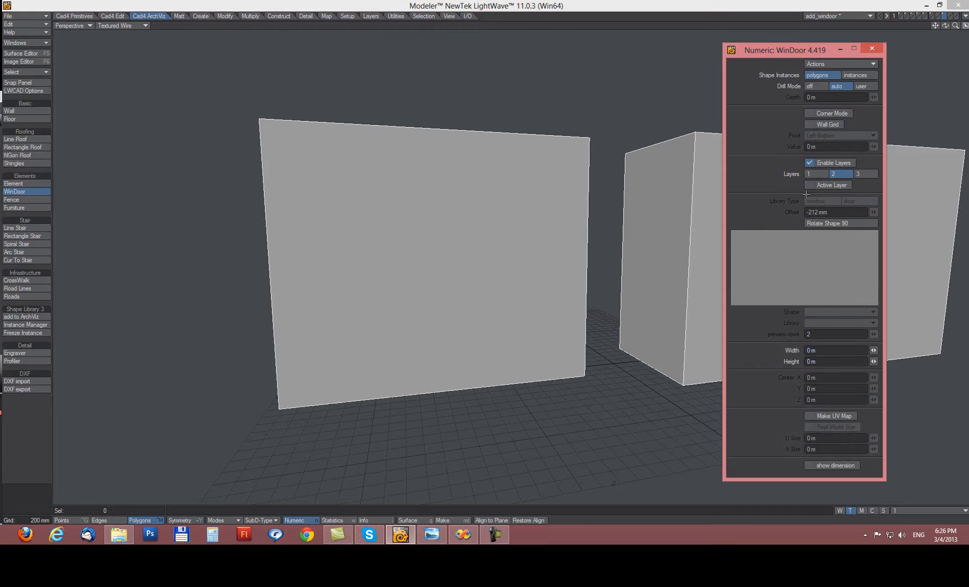
{"action": "left_click", "coordinate": [812, 188]}
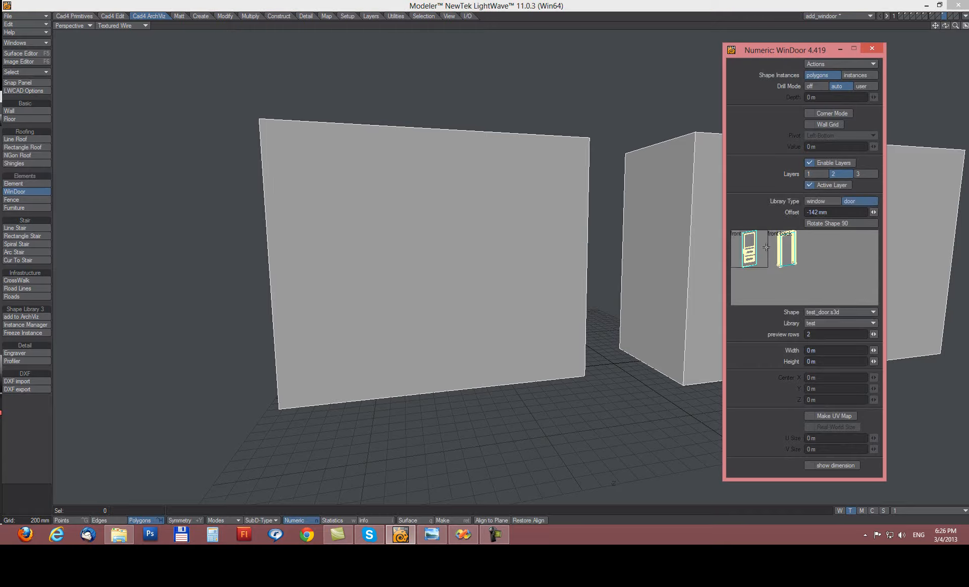
{"action": "left_click", "coordinate": [744, 252]}
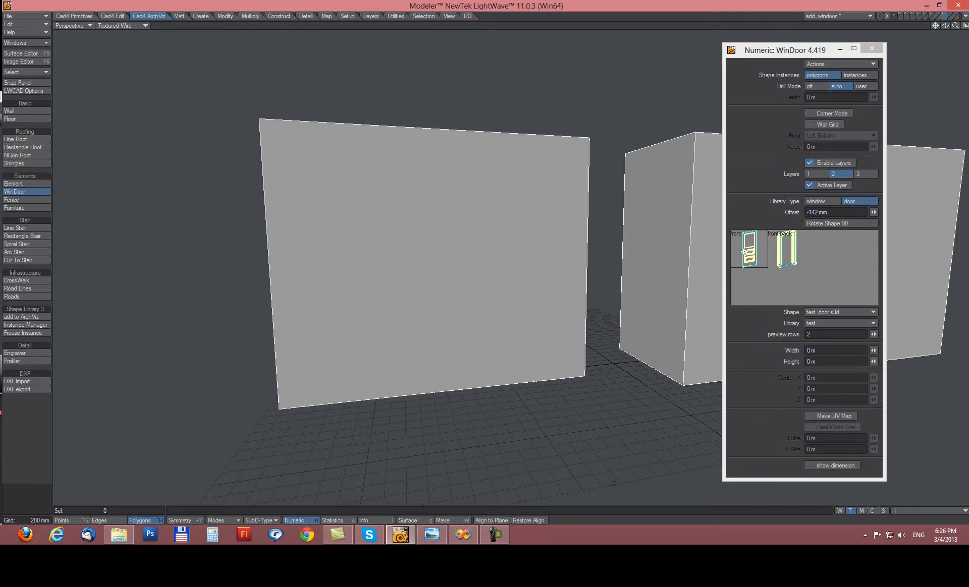
Draw test_door onto the left wall, resize it to 1.505 m by 3.18 m, and finish.
{"action": "left_click_drag", "start_coordinate": [377, 176], "coordinate": [482, 338]}
{"action": "mouse_move", "coordinate": [475, 209]}
{"action": "left_mouse_down", "text": "alt"}
{"action": "mouse_move", "coordinate": [519, 323]}
{"action": "mouse_move", "coordinate": [603, 409]}
{"action": "mouse_move", "coordinate": [584, 405]}
{"action": "mouse_move", "coordinate": [493, 215]}
{"action": "mouse_move", "coordinate": [446, 274]}
{"action": "mouse_move", "coordinate": [527, 174]}
{"action": "mouse_move", "coordinate": [443, 298]}
{"action": "mouse_move", "coordinate": [518, 192]}
{"action": "mouse_move", "coordinate": [422, 343]}
{"action": "mouse_move", "coordinate": [434, 374]}
{"action": "mouse_move", "coordinate": [533, 198]}
{"action": "mouse_move", "coordinate": [462, 214]}
{"action": "left_mouse_up", "text": "alt"}
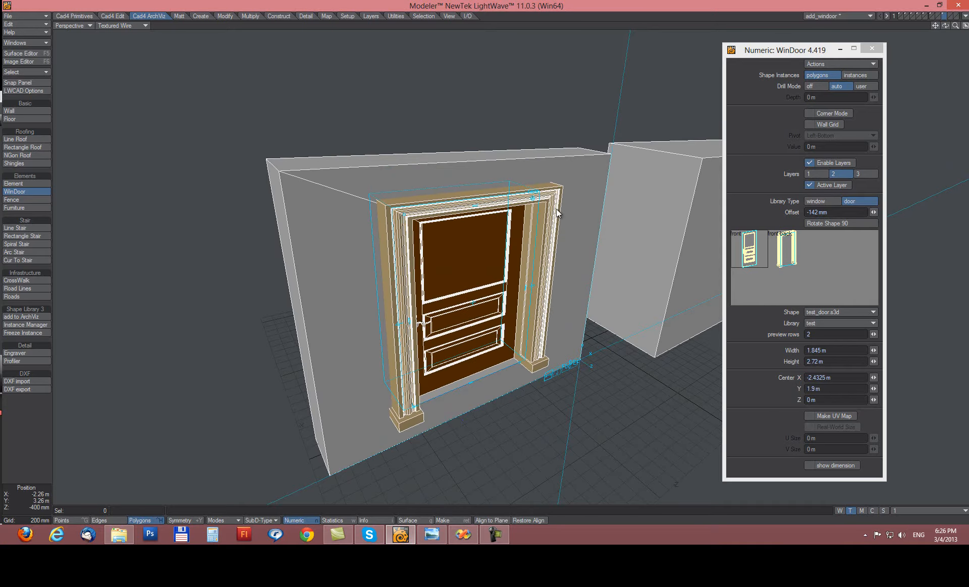
{"action": "left_click_drag", "start_coordinate": [533, 198], "coordinate": [507, 196]}
{"action": "left_click_drag", "start_coordinate": [477, 337], "coordinate": [462, 325], "text": "alt"}
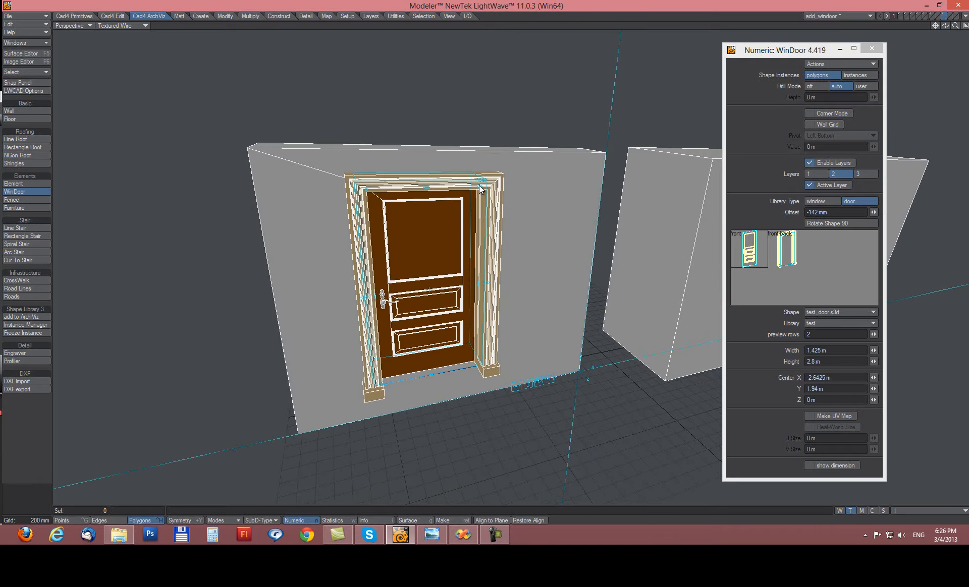
{"action": "mouse_move", "coordinate": [479, 187]}
{"action": "left_mouse_down"}
{"action": "mouse_move", "coordinate": [422, 293]}
{"action": "mouse_move", "coordinate": [487, 195]}
{"action": "mouse_move", "coordinate": [431, 254]}
{"action": "mouse_move", "coordinate": [447, 252]}
{"action": "mouse_move", "coordinate": [493, 199]}
{"action": "left_mouse_up"}
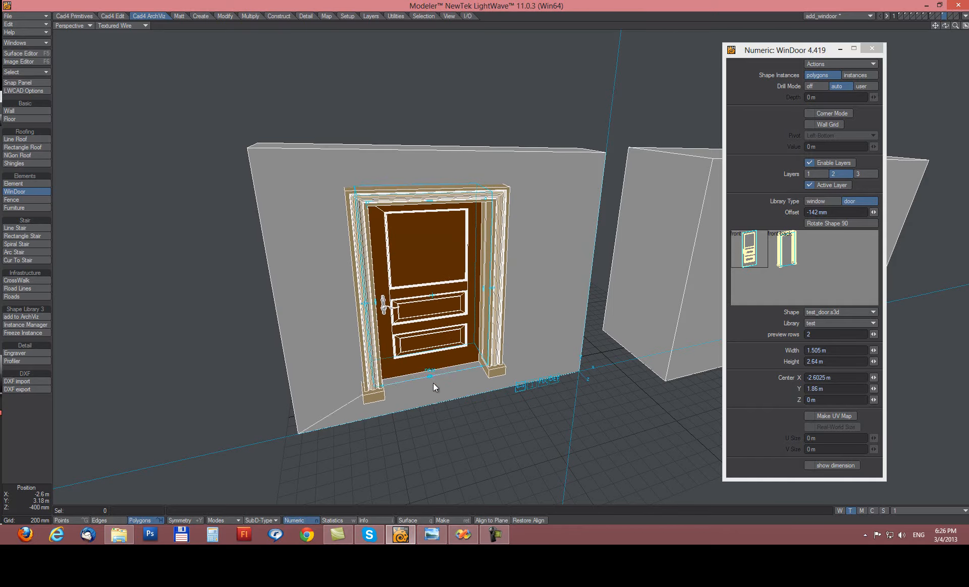
{"action": "left_click_drag", "start_coordinate": [433, 386], "coordinate": [432, 406]}
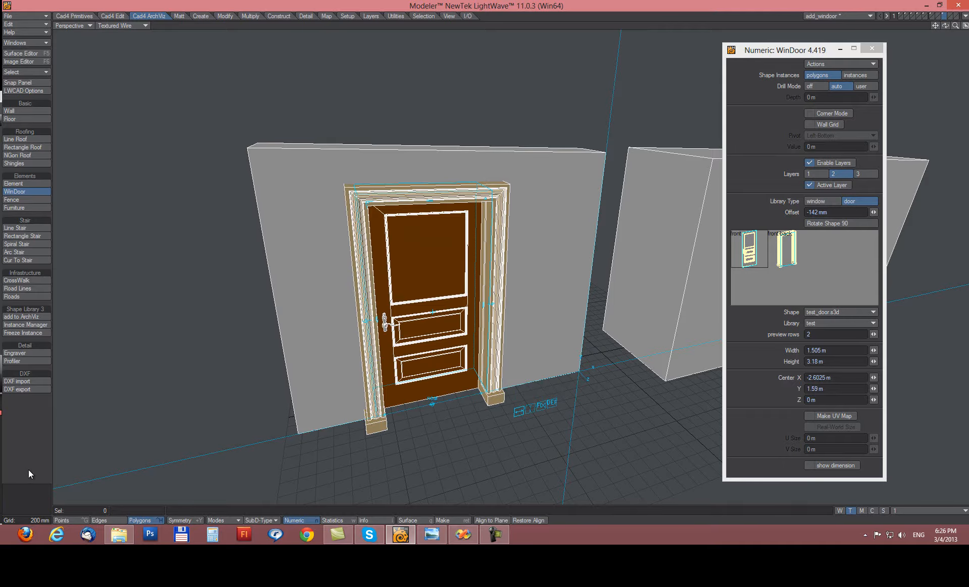
{"action": "left_click", "coordinate": [20, 501]}
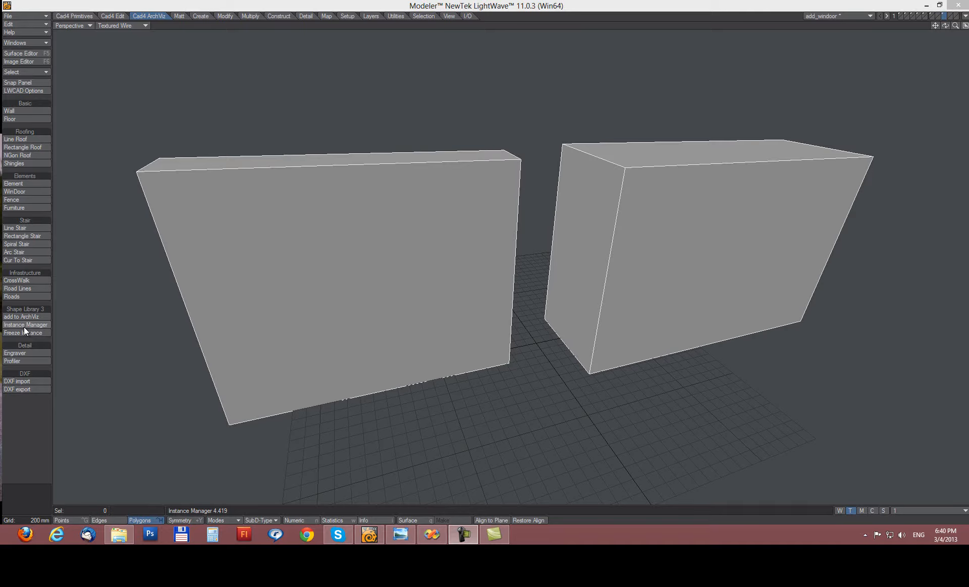
Set WinDoor's numeric options to door_frame_1 on layer 1 and door_exterior_M16 on layer 2.
{"action": "left_click", "coordinate": [22, 192]}
{"action": "key", "text": "n"}
{"action": "left_click_drag", "start_coordinate": [802, 57], "coordinate": [784, 53]}
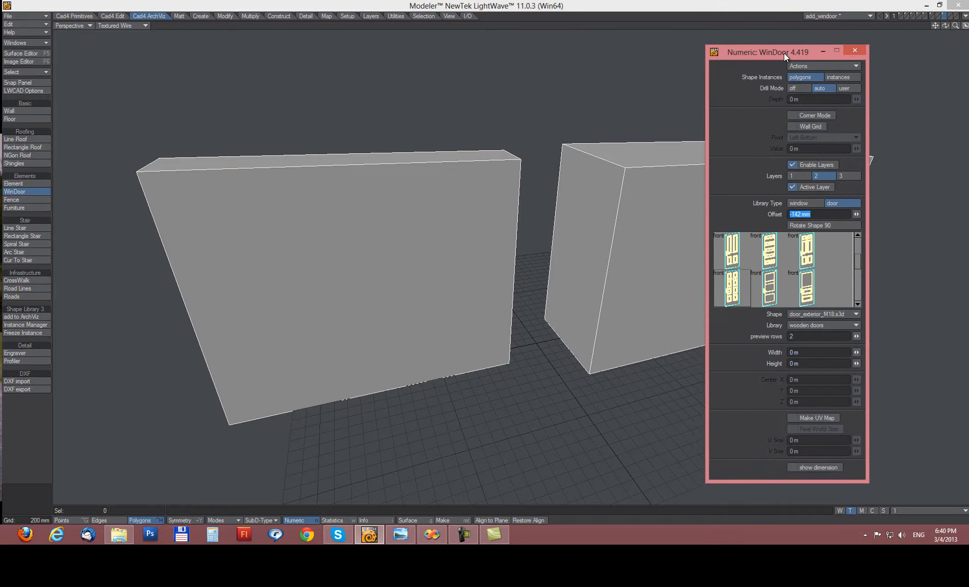
{"action": "left_click", "coordinate": [798, 177]}
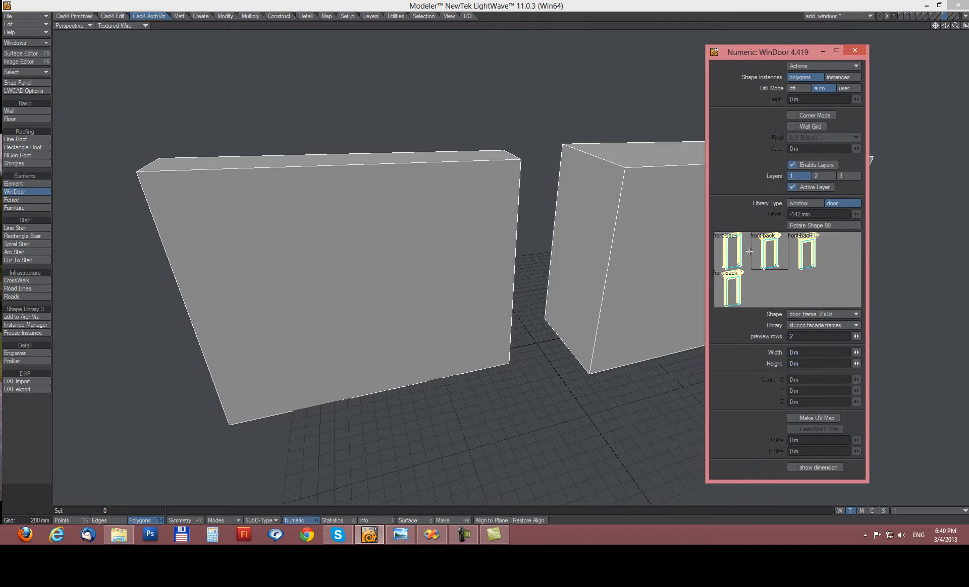
{"action": "left_click", "coordinate": [731, 288]}
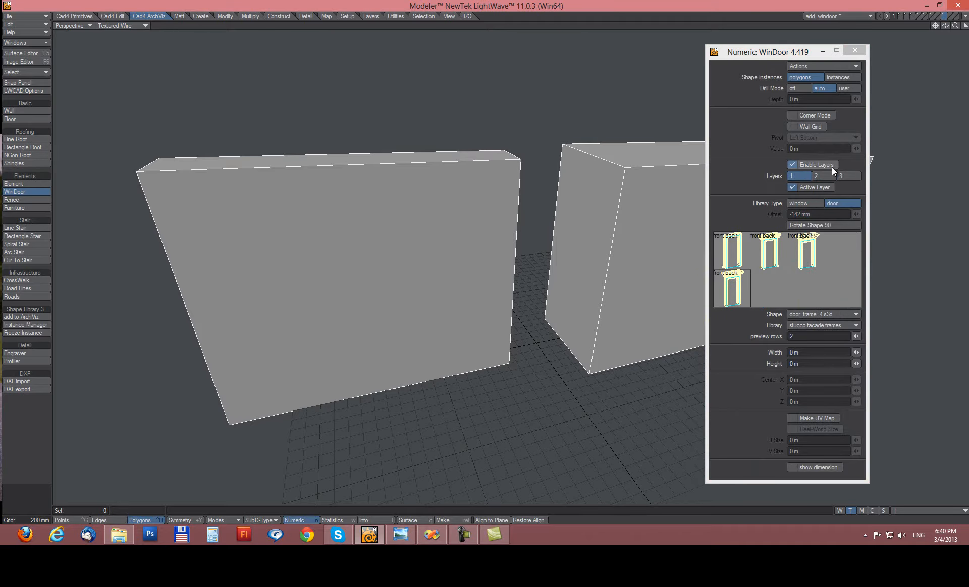
{"action": "left_click", "coordinate": [732, 250]}
{"action": "left_click", "coordinate": [816, 177]}
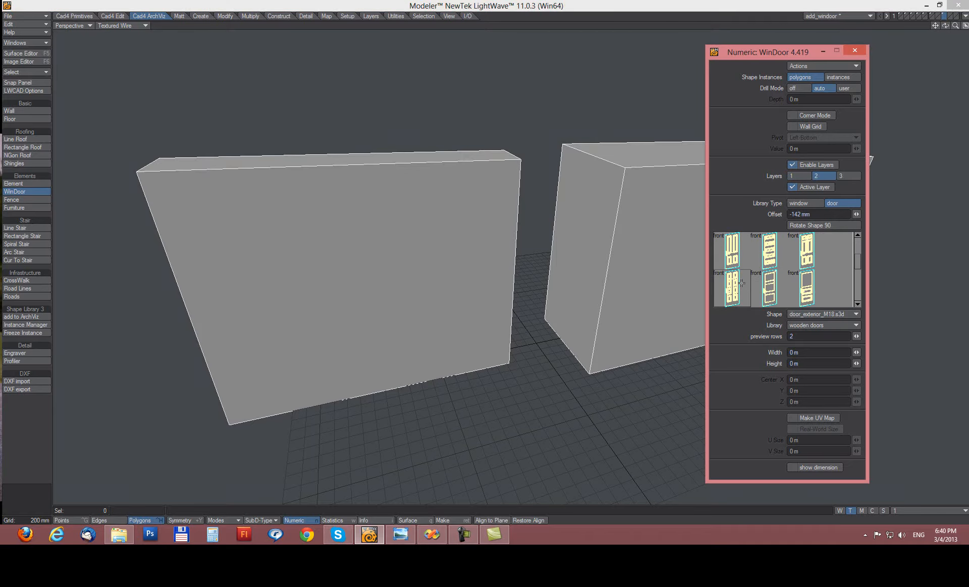
{"action": "left_click", "coordinate": [766, 237]}
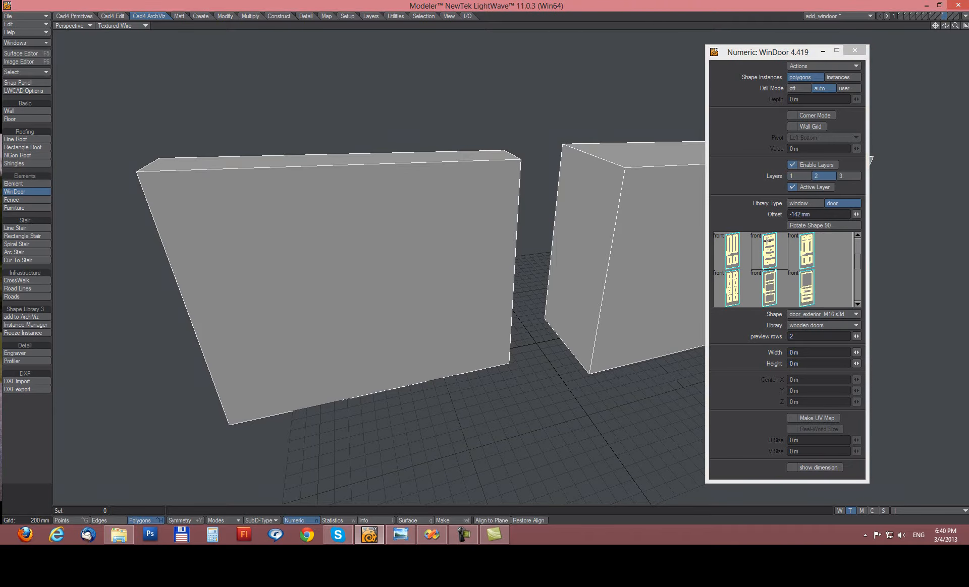
Draw the wooden door into the left wall and size it to 1.4981 m by 3.26 m.
{"action": "left_click_drag", "start_coordinate": [285, 218], "coordinate": [425, 371]}
{"action": "left_click_drag", "start_coordinate": [351, 308], "coordinate": [352, 284], "text": "alt"}
{"action": "left_click_drag", "start_coordinate": [440, 206], "coordinate": [478, 185]}
{"action": "left_click_drag", "start_coordinate": [327, 407], "coordinate": [274, 432]}
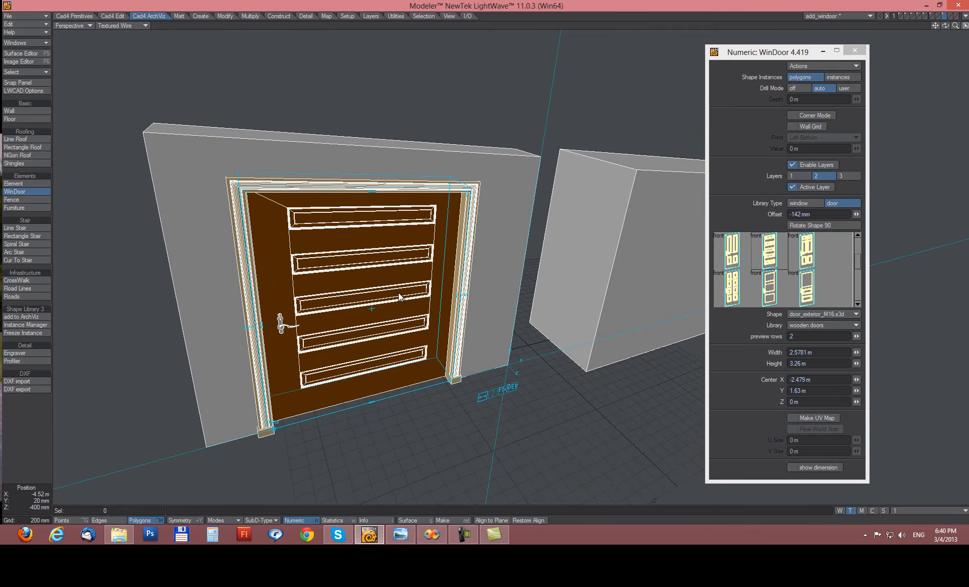
{"action": "left_click_drag", "start_coordinate": [462, 301], "coordinate": [359, 309]}
{"action": "left_click_drag", "start_coordinate": [359, 197], "coordinate": [418, 190]}
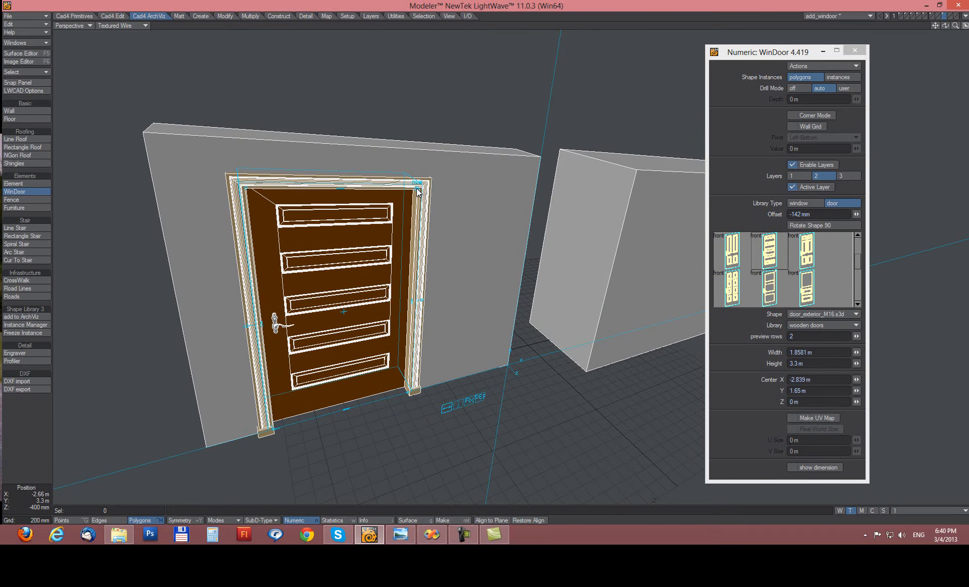
{"action": "left_click_drag", "start_coordinate": [418, 190], "coordinate": [390, 187]}
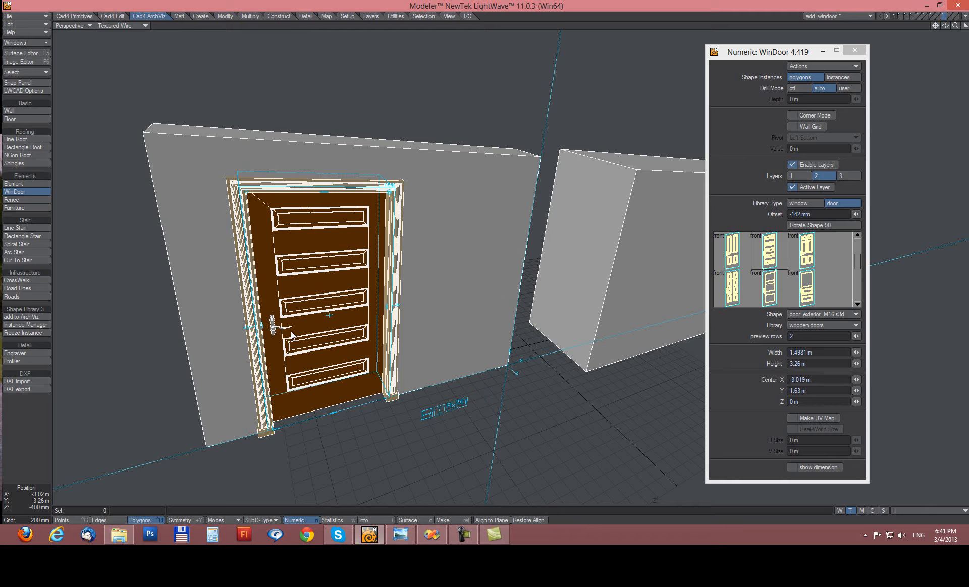
{"action": "mouse_move", "coordinate": [419, 336]}
{"action": "left_mouse_down", "text": "alt"}
{"action": "mouse_move", "coordinate": [429, 316]}
{"action": "mouse_move", "coordinate": [432, 338]}
{"action": "left_mouse_up", "text": "alt"}
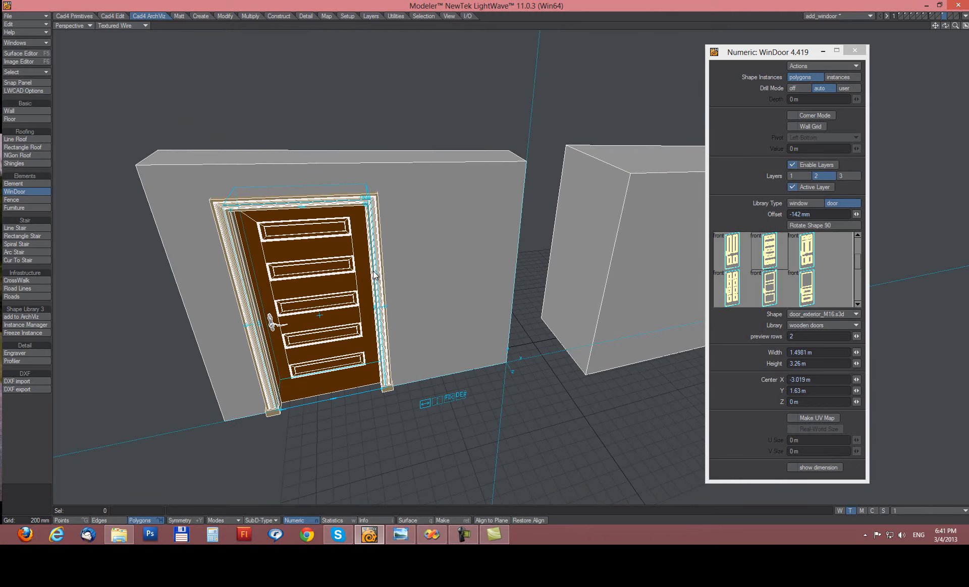
Make the door shapes instances, finish placement, close Numeric, and select the door leaf.
{"action": "left_click", "coordinate": [838, 78]}
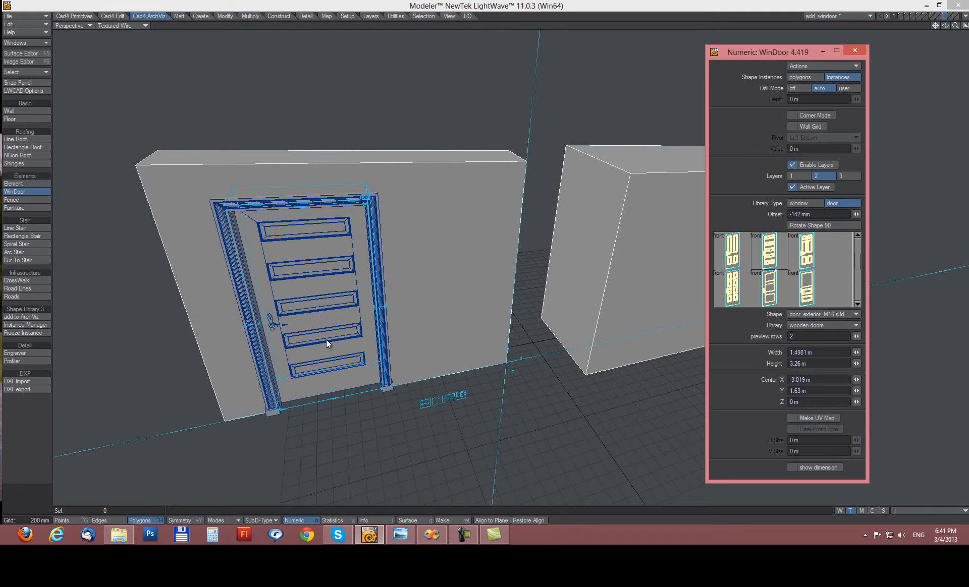
{"action": "left_click", "coordinate": [444, 205]}
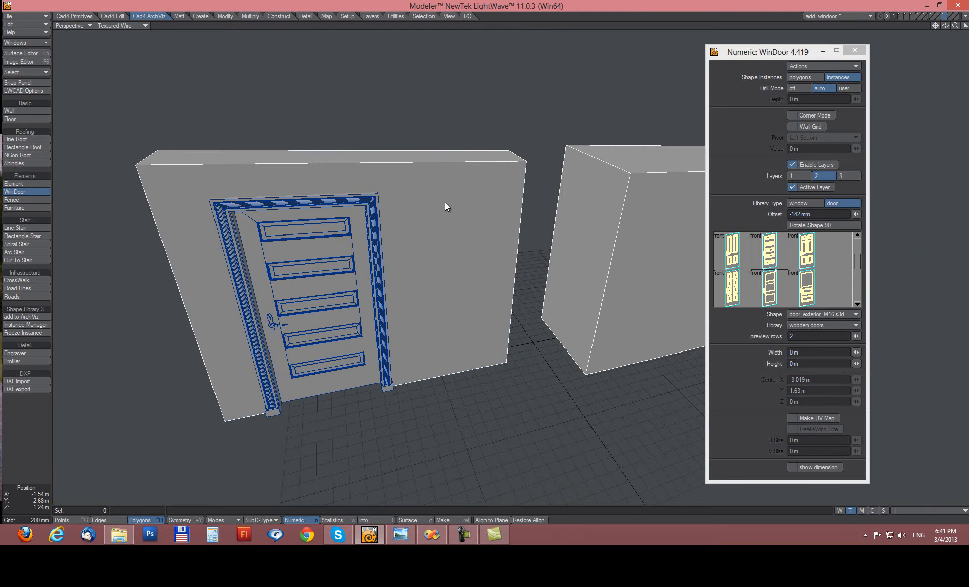
{"action": "left_click", "coordinate": [854, 51]}
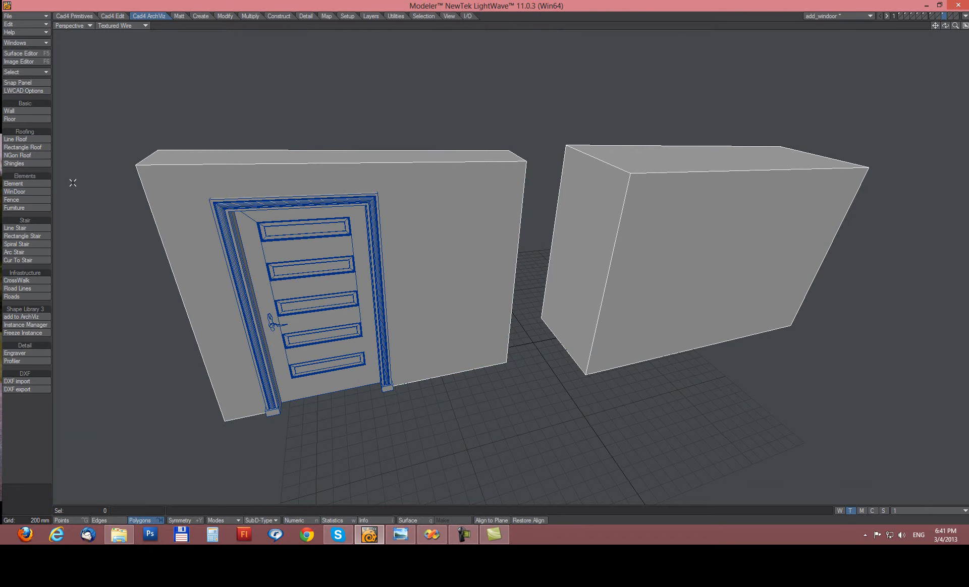
{"action": "left_click_drag", "start_coordinate": [359, 298], "coordinate": [321, 286], "text": "alt"}
{"action": "left_click", "coordinate": [315, 265]}
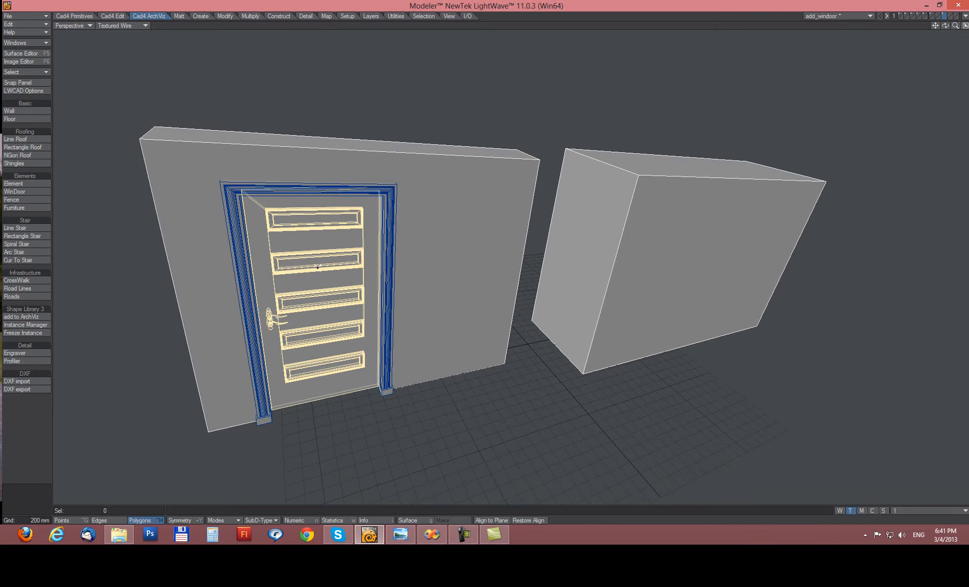
Swap the door instance to a four-panel door design in Instance Manager.
{"action": "left_click", "coordinate": [27, 325]}
{"action": "key", "text": "n"}
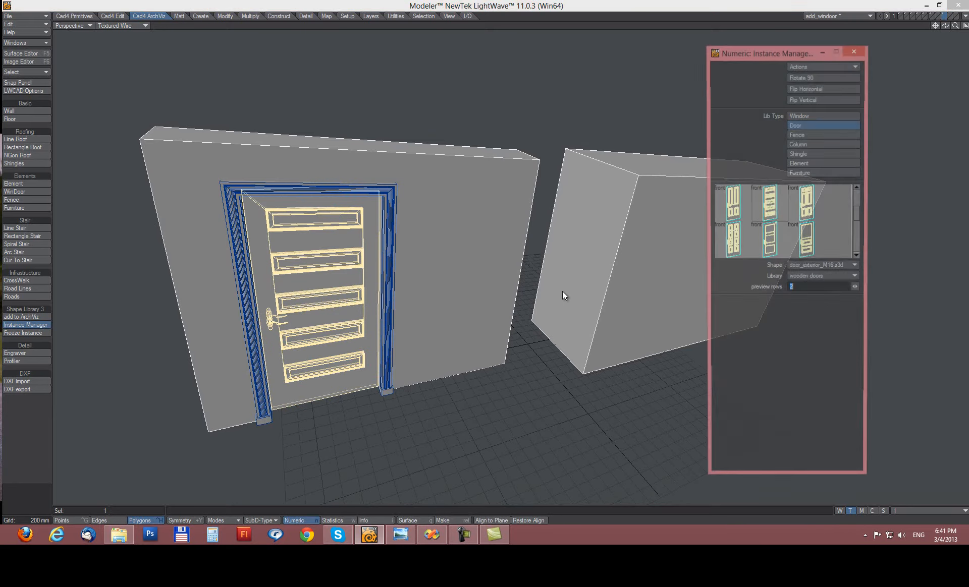
{"action": "left_click", "coordinate": [809, 209]}
{"action": "left_click", "coordinate": [808, 251]}
{"action": "left_click", "coordinate": [774, 243]}
{"action": "left_click", "coordinate": [734, 243]}
{"action": "left_click", "coordinate": [732, 207]}
{"action": "key", "text": "space"}
{"action": "key", "text": "slash"}
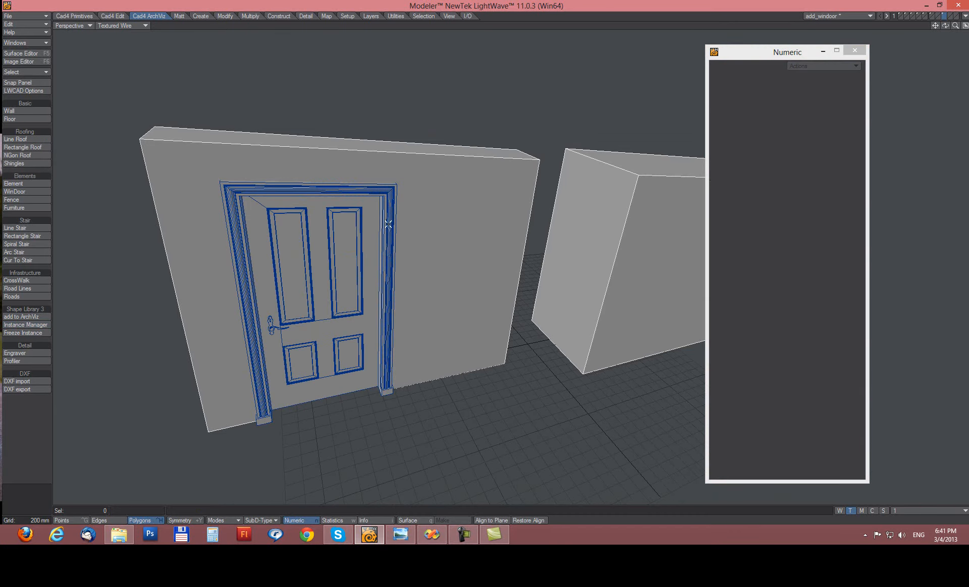
Swap the door frame instance to the flat-cornice frame door_frame_2.
{"action": "left_click", "coordinate": [388, 224]}
{"action": "left_click", "coordinate": [25, 324]}
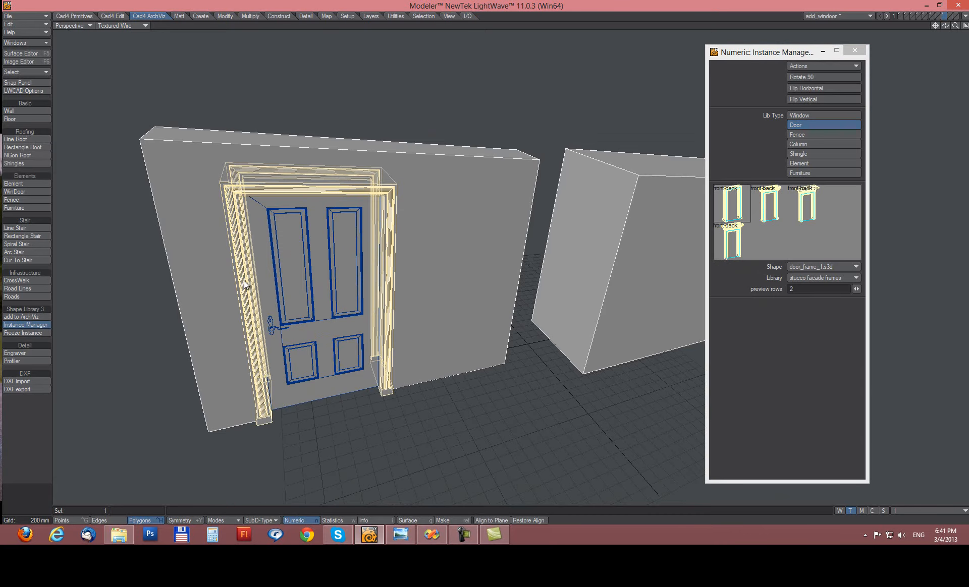
{"action": "left_click", "coordinate": [762, 211]}
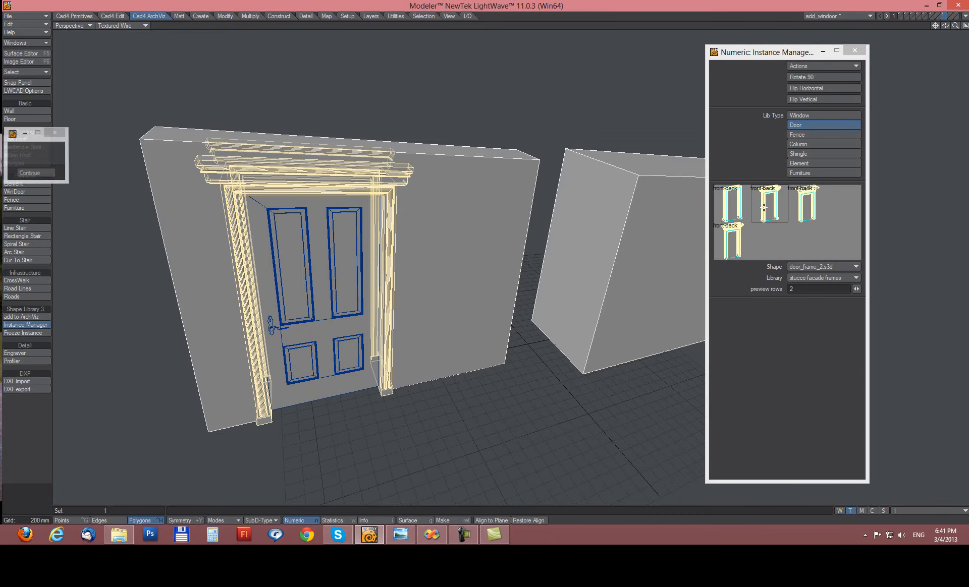
{"action": "left_click", "coordinate": [807, 204]}
{"action": "key", "text": "space"}
{"action": "key", "text": "slash"}
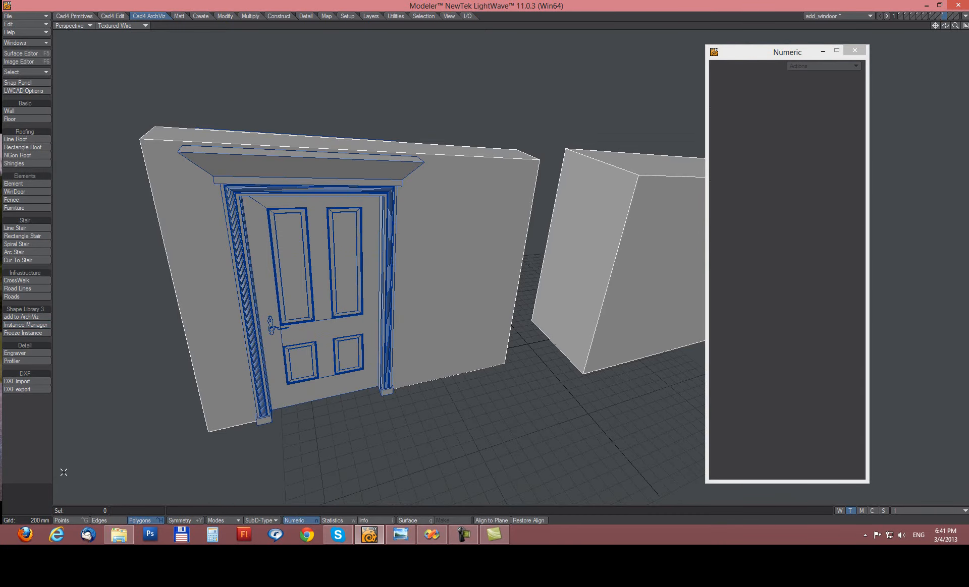
{"action": "left_click_drag", "start_coordinate": [514, 365], "coordinate": [490, 338], "text": "alt"}
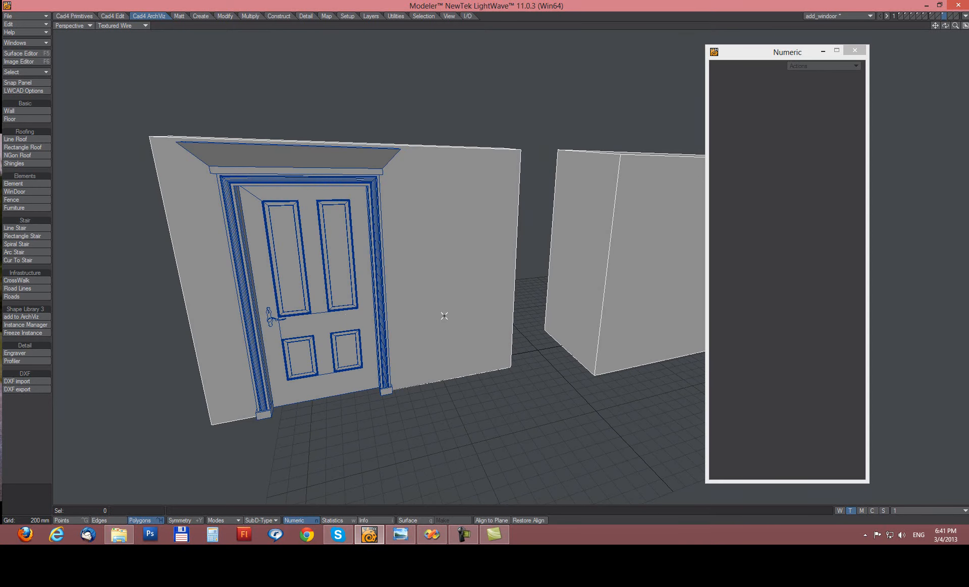
Freeze the door and frame instances into real brown and cream geometry, then select the door handle.
{"action": "left_click", "coordinate": [25, 333]}
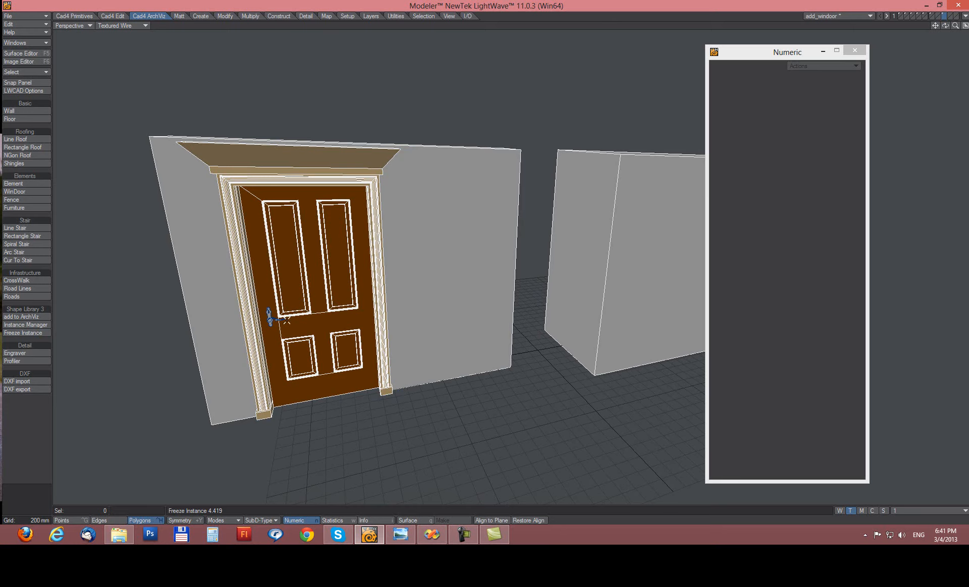
{"action": "left_click", "coordinate": [273, 318]}
Swap the door handle instance for the door_handle_xl2 model in Instance Manager.
{"action": "left_click", "coordinate": [271, 317]}
{"action": "left_click_drag", "start_coordinate": [279, 326], "coordinate": [429, 345], "text": "ctrl+alt"}
{"action": "left_click", "coordinate": [15, 325]}
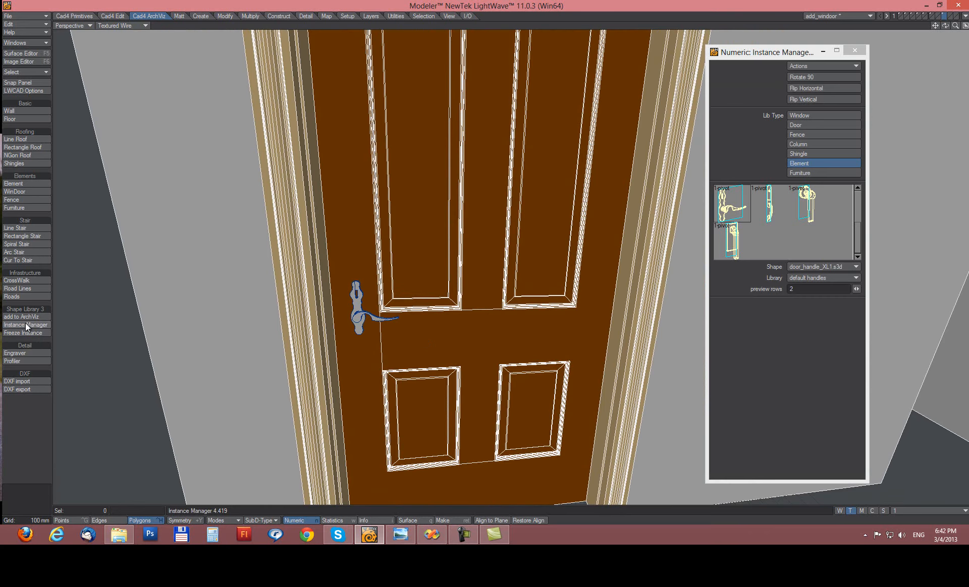
{"action": "left_click", "coordinate": [734, 242]}
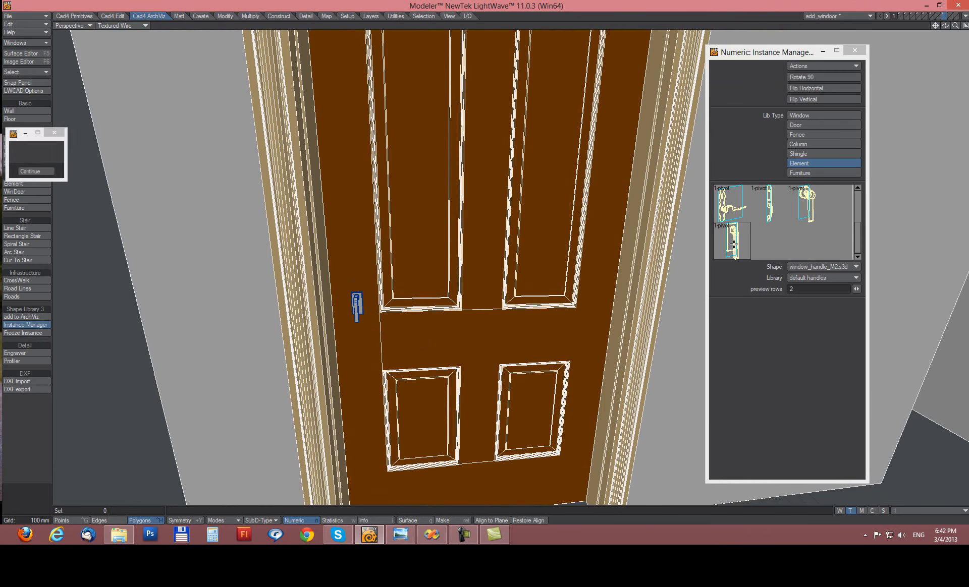
{"action": "left_click", "coordinate": [809, 202]}
{"action": "left_click", "coordinate": [776, 197]}
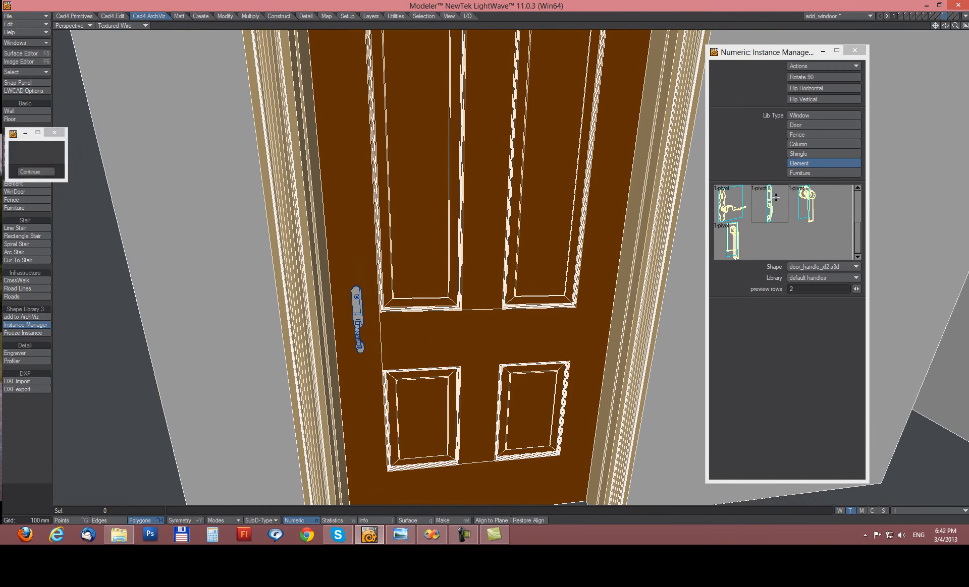
{"action": "left_click_drag", "start_coordinate": [461, 261], "coordinate": [488, 261], "text": "alt"}
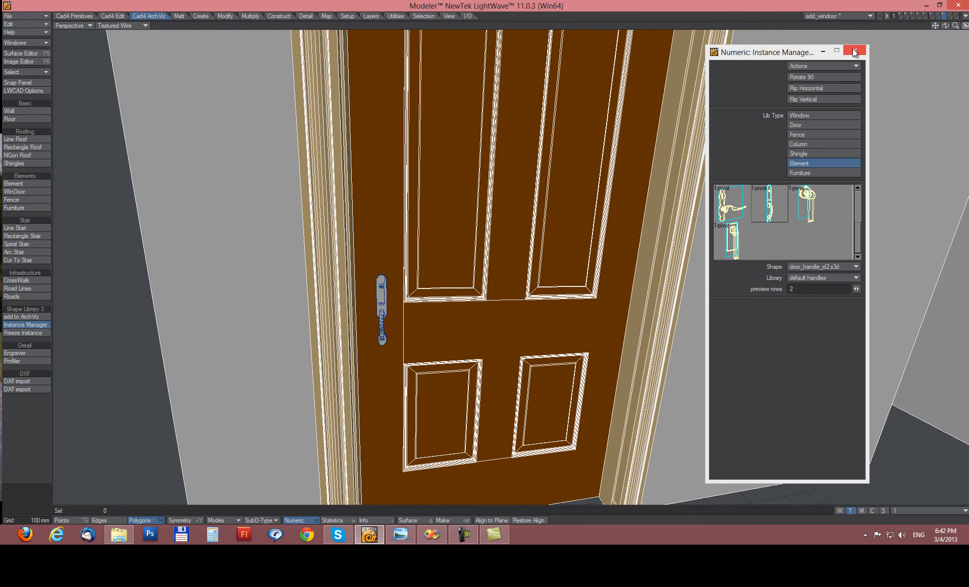
{"action": "left_click", "coordinate": [853, 50]}
Freeze the door_handle_xl2 handle into real geometry and view the door from above.
{"action": "left_click", "coordinate": [23, 333]}
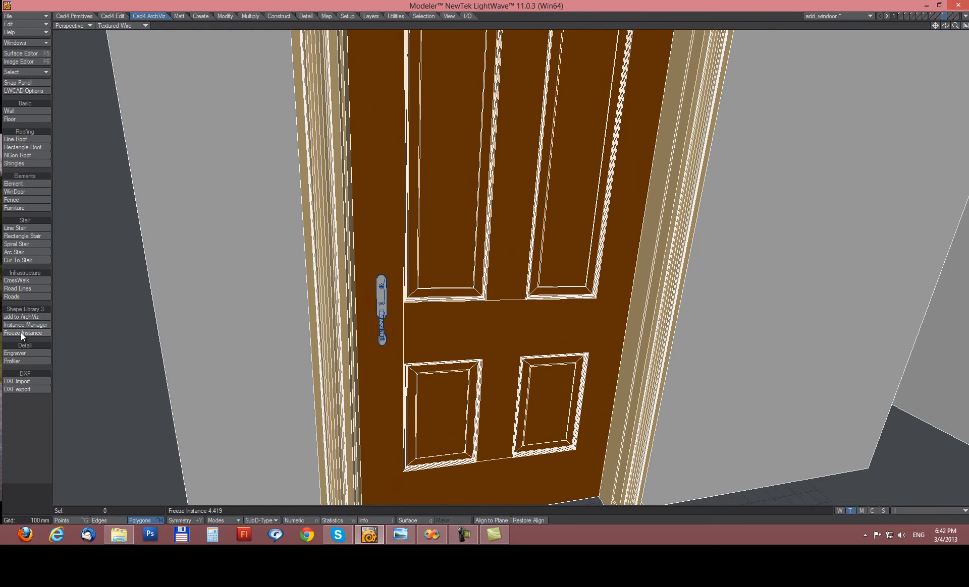
{"action": "left_click", "coordinate": [21, 332]}
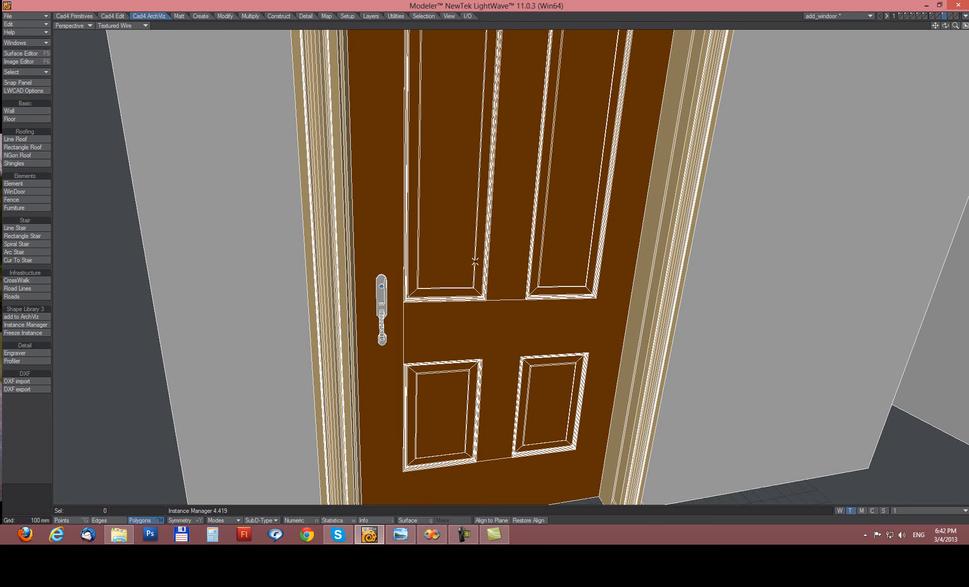
{"action": "scroll", "coordinate": [737, 277], "scroll_direction": "down", "scroll_amount": 5}
{"action": "left_click_drag", "start_coordinate": [747, 266], "coordinate": [607, 201], "text": "alt"}
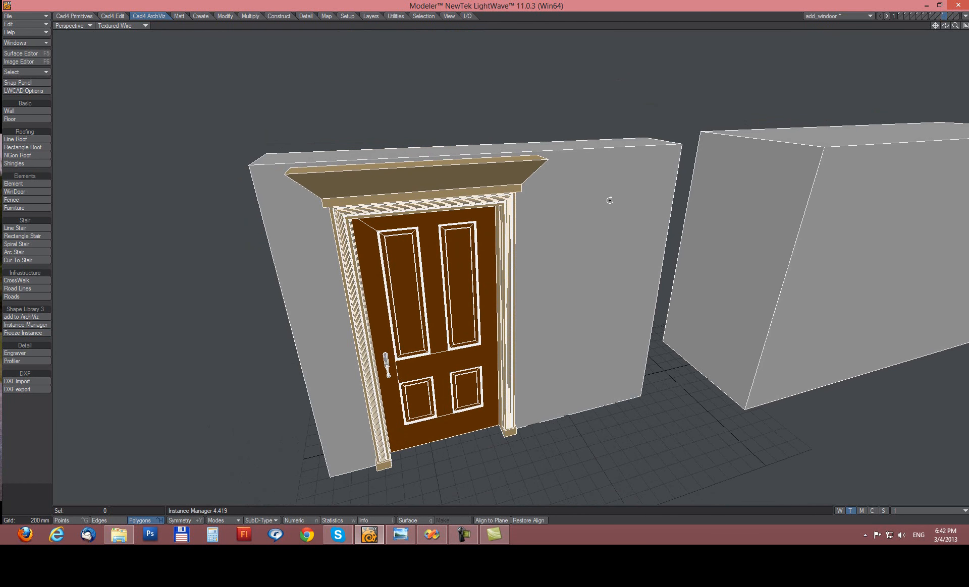